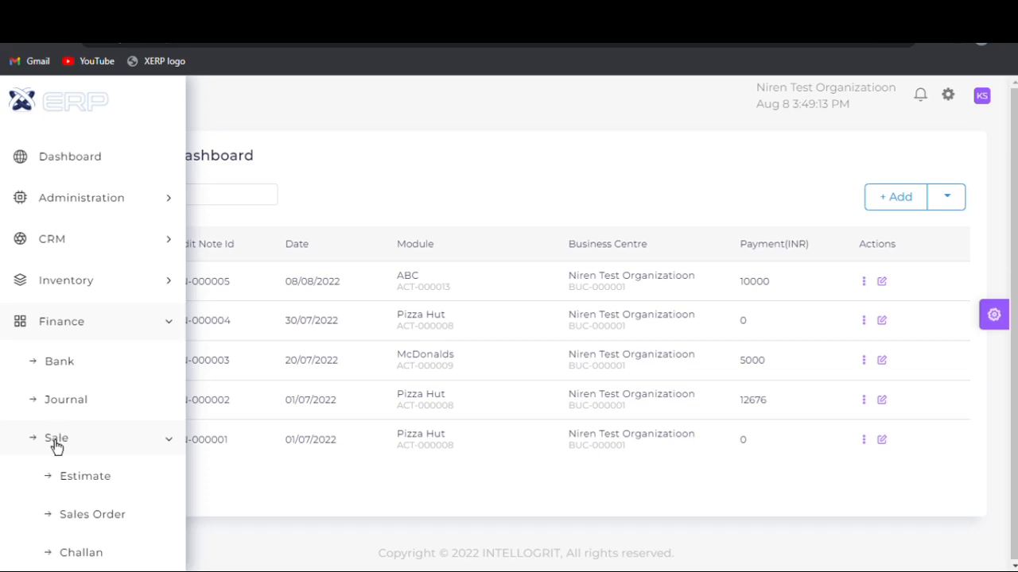
# - Open the Indya Industries Pvt. Ltd purchase order dated 08/08/2022 for editing from the finance purchase orders
pyautogui.click(56, 438)
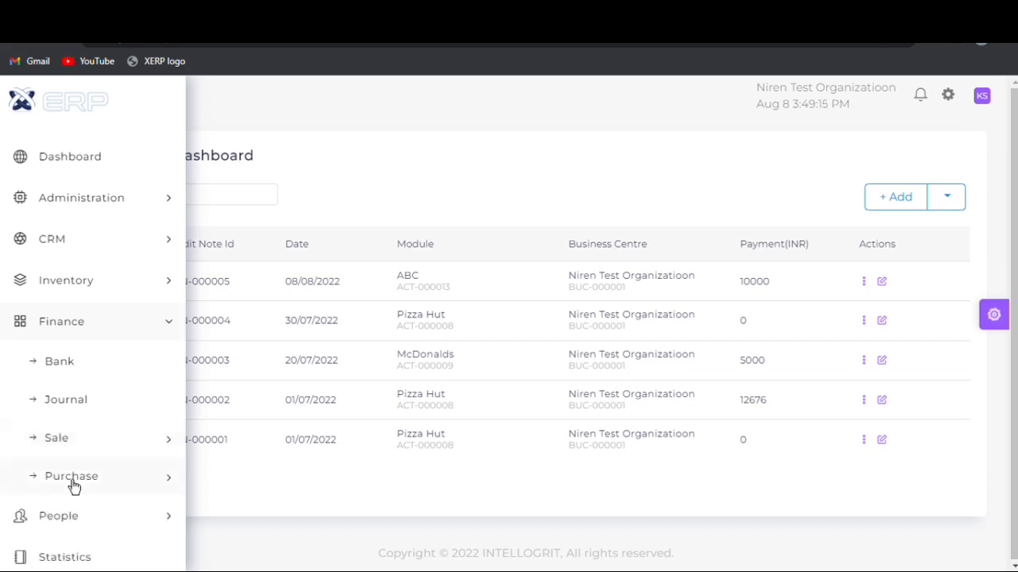
pyautogui.click(73, 481)
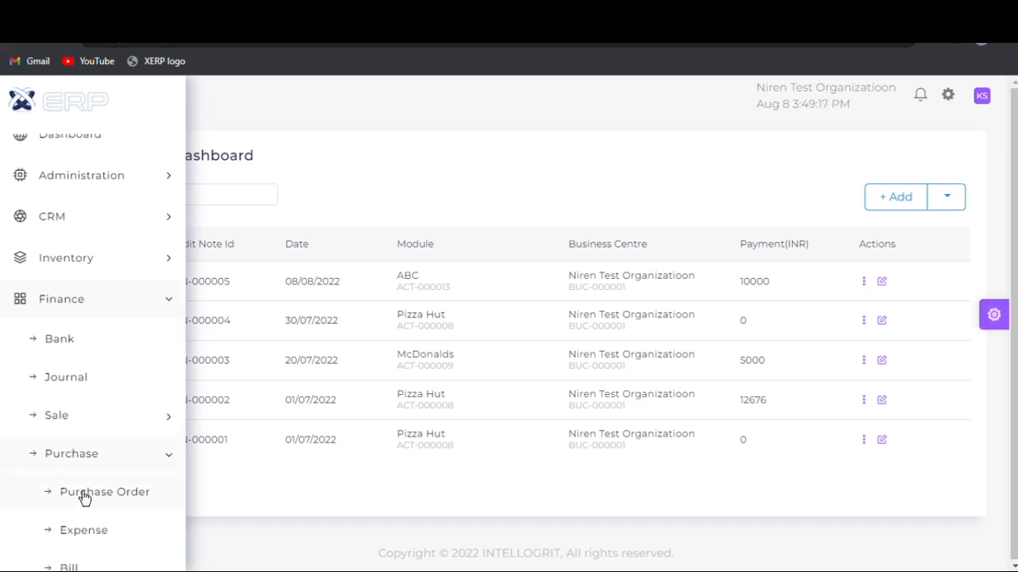
pyautogui.click(79, 492)
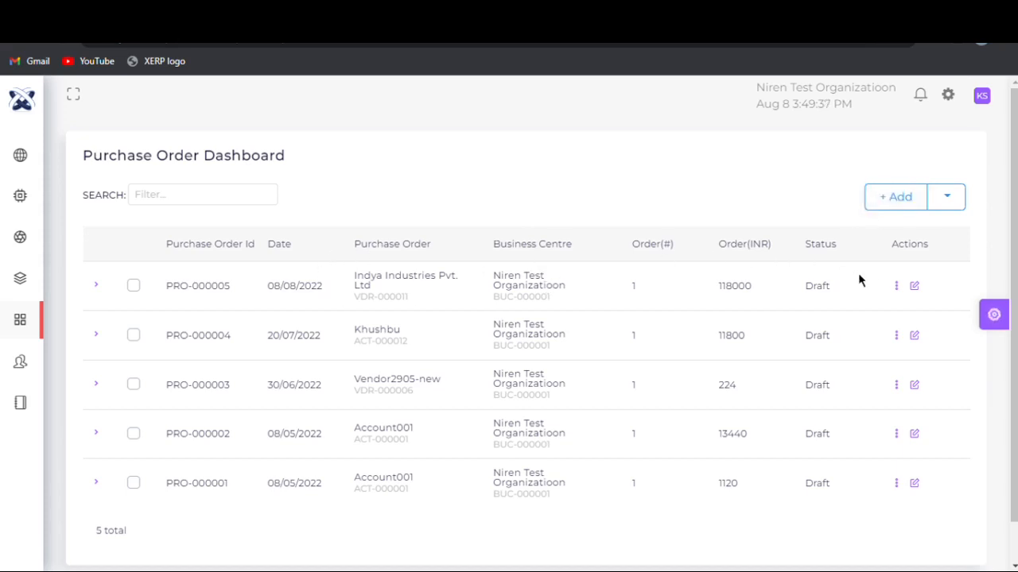
pyautogui.click(915, 287)
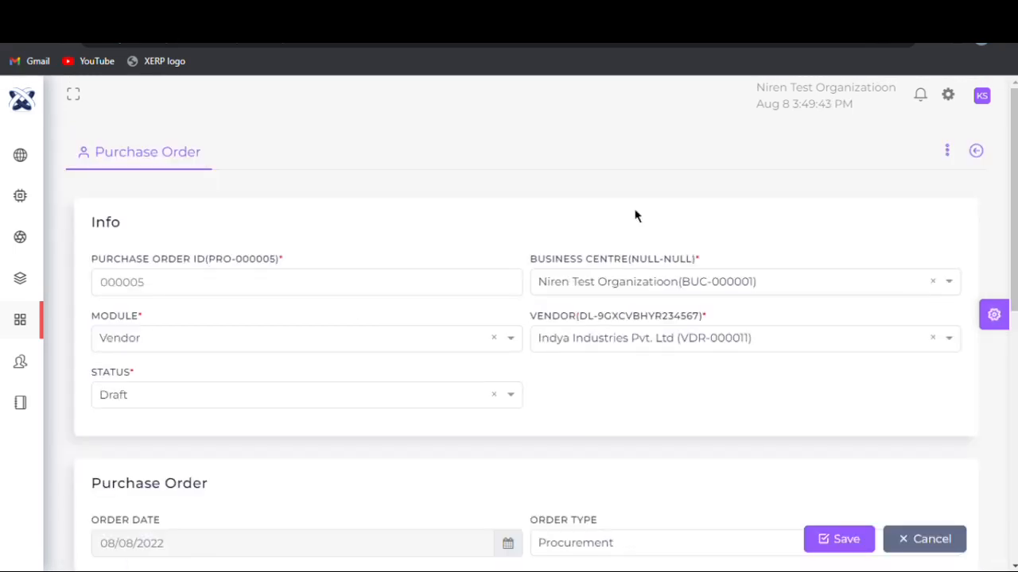
# - Select Niren Test Organizatioon as the purchase order's business centre
pyautogui.click(220, 298)
pyautogui.click(694, 281)
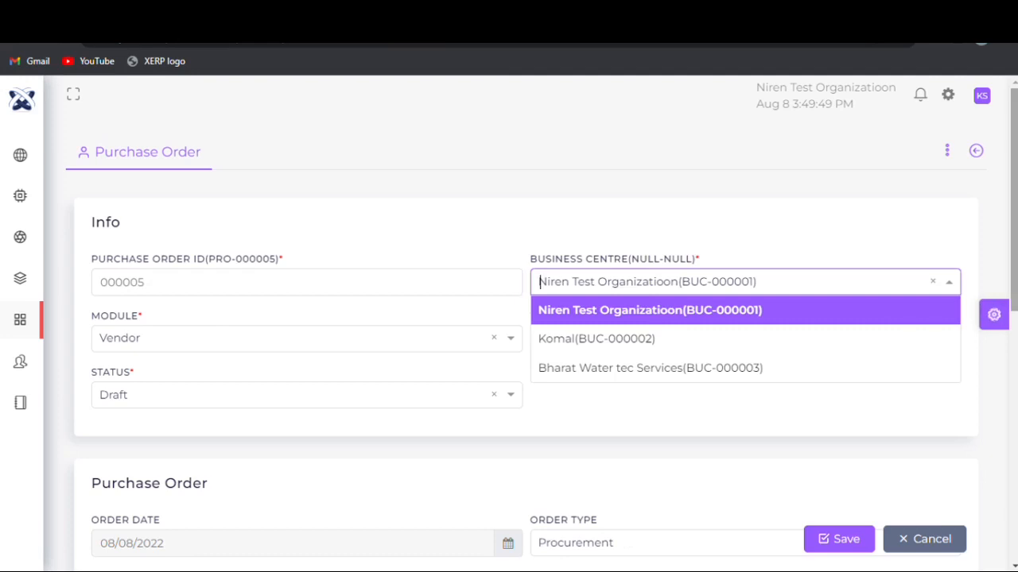
pyautogui.press('Return')
pyautogui.scroll(-1, 962, 119)
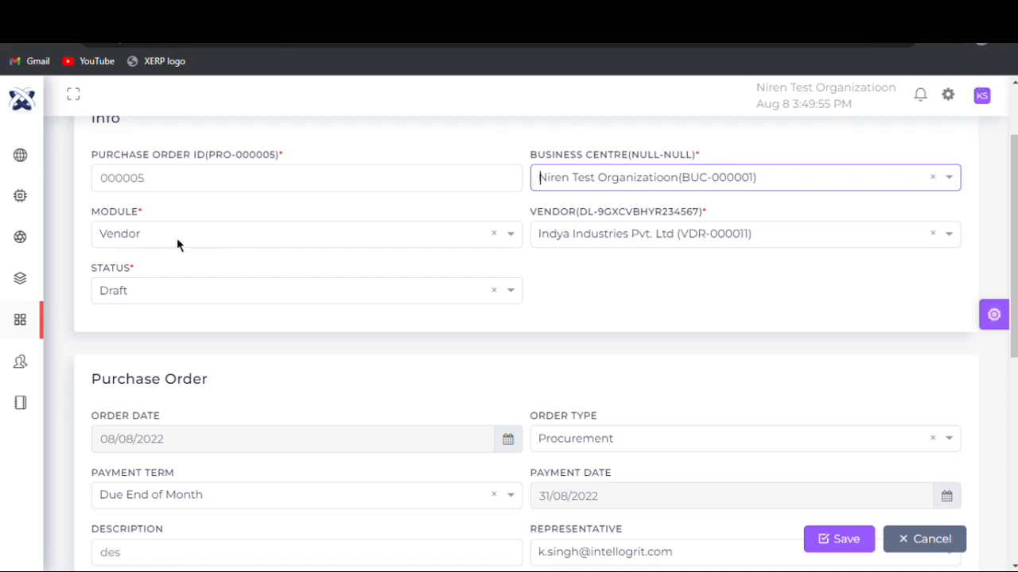
# - Set the purchase order's module to Vendor, the vendor to Indya Industries Pvt. Ltd and the status to Draft
pyautogui.click(155, 238)
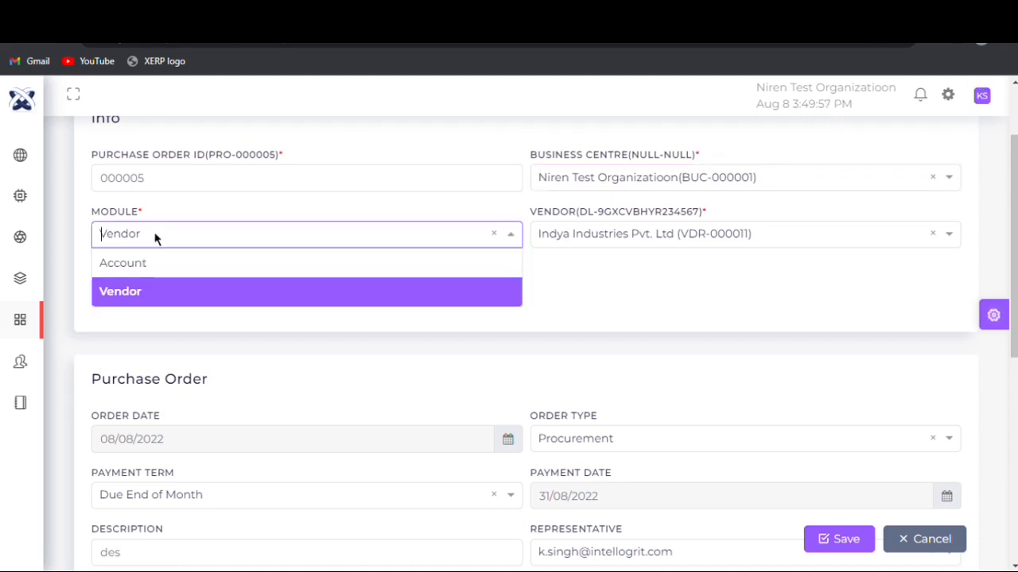
pyautogui.click(163, 298)
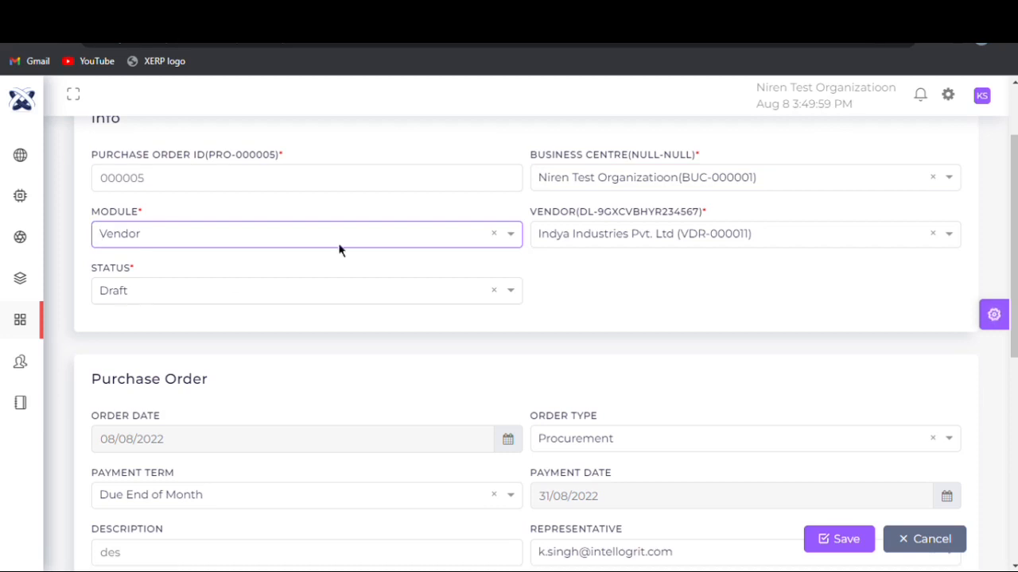
pyautogui.click(536, 240)
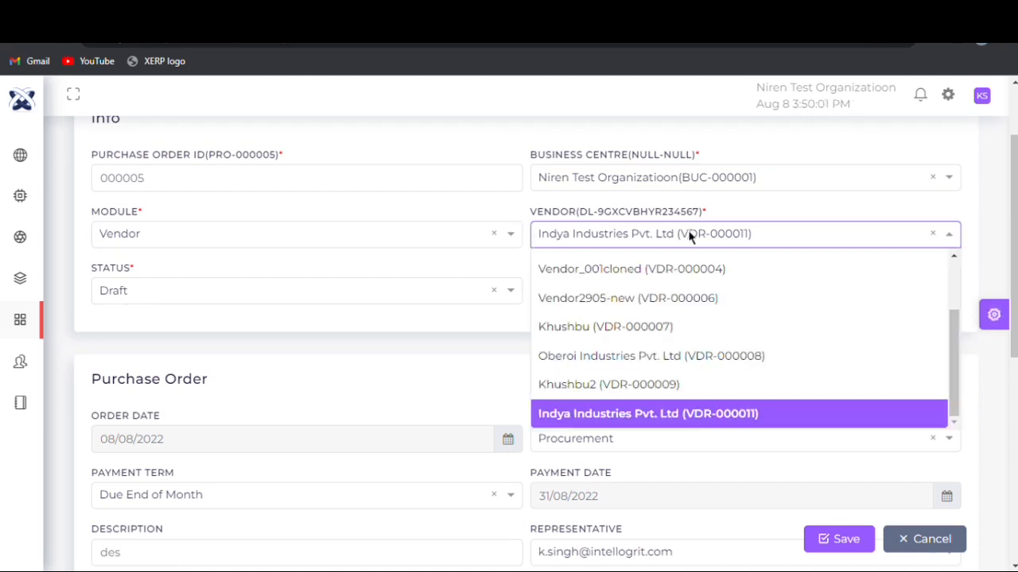
pyautogui.click(698, 427)
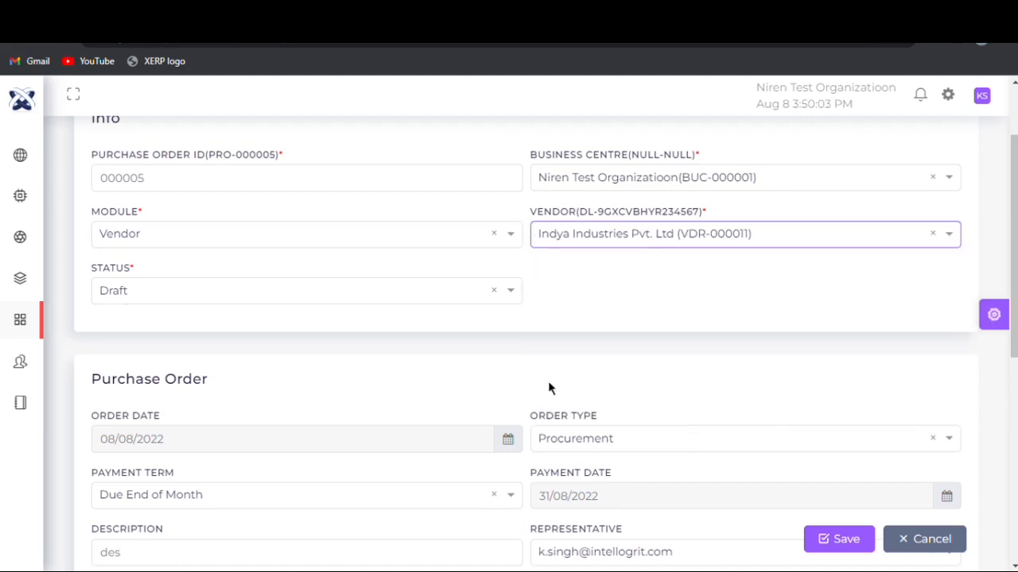
pyautogui.click(248, 290)
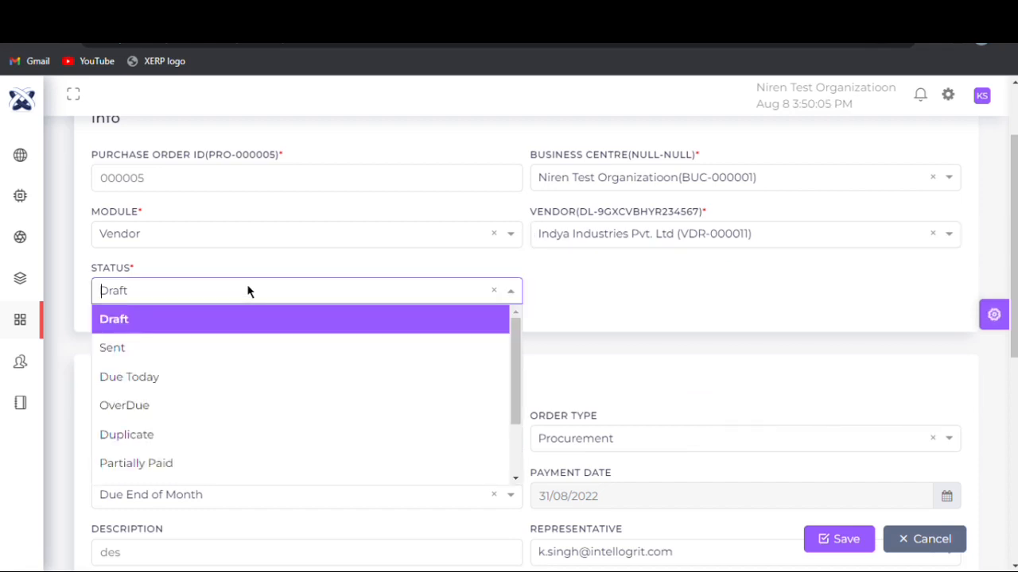
pyautogui.click(254, 331)
# - Set the order type to Procurement and the payment term to Due End of Month
pyautogui.moveTo(1015, 205); pyautogui.dragTo(1015, 312)
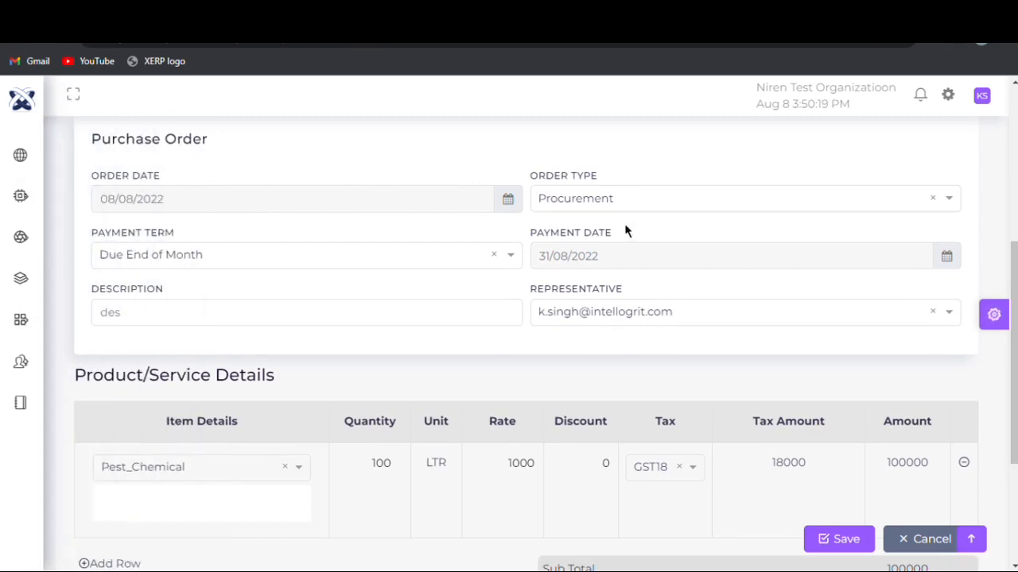
pyautogui.click(562, 200)
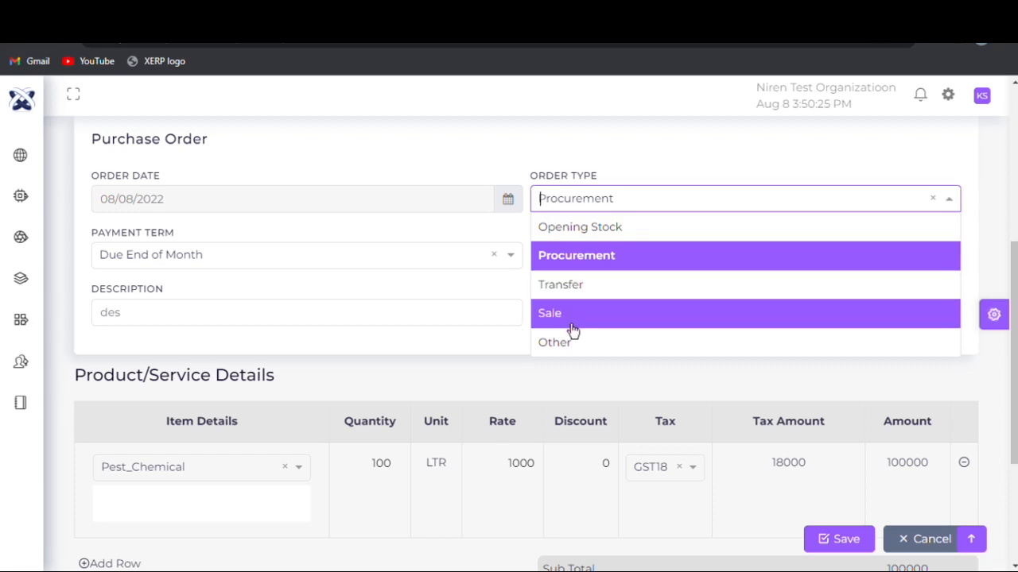
pyautogui.click(572, 258)
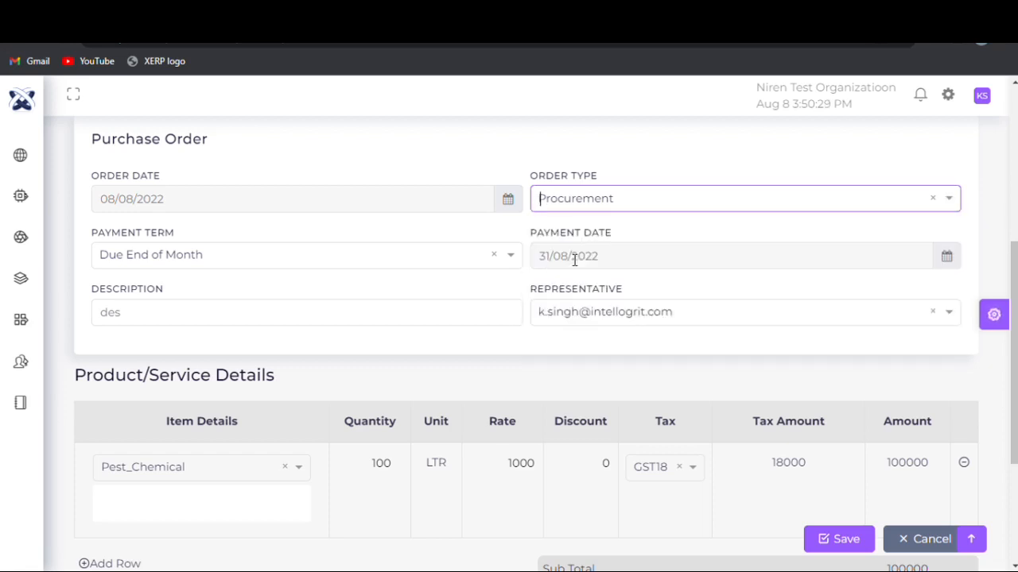
pyautogui.click(155, 255)
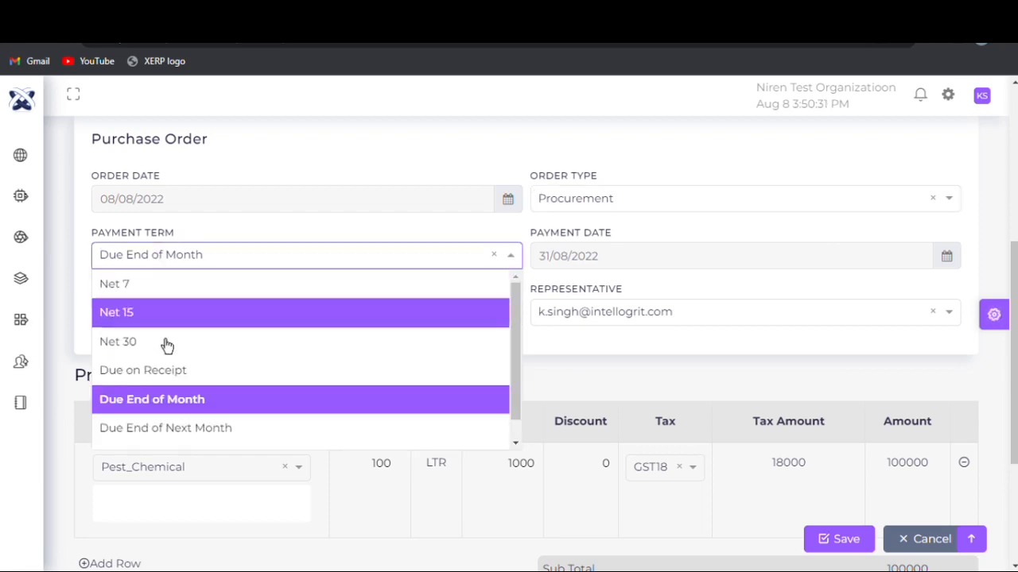
pyautogui.click(162, 407)
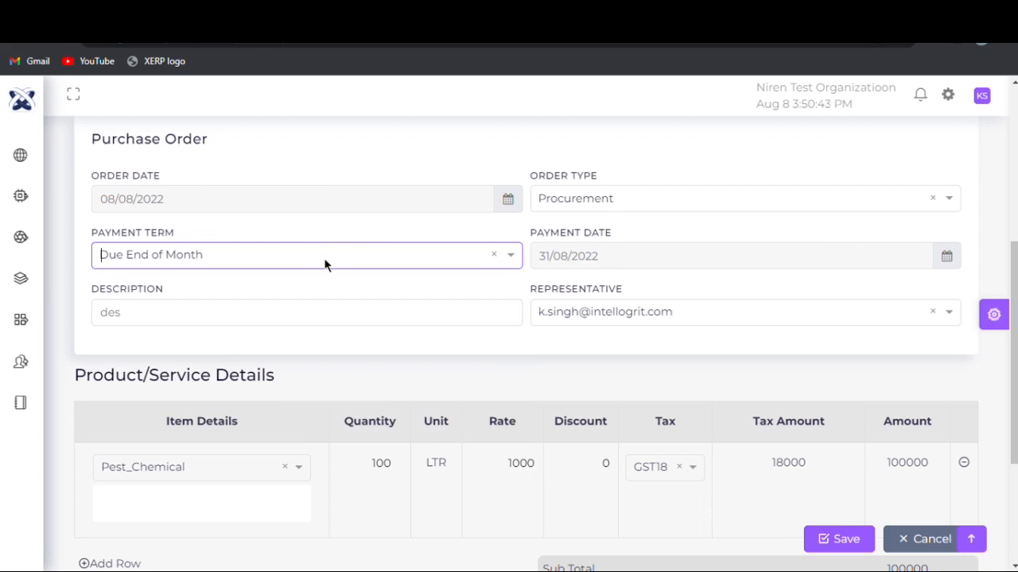
# - Select the already assigned e-mail address as the purchase order's representative
pyautogui.click(294, 326)
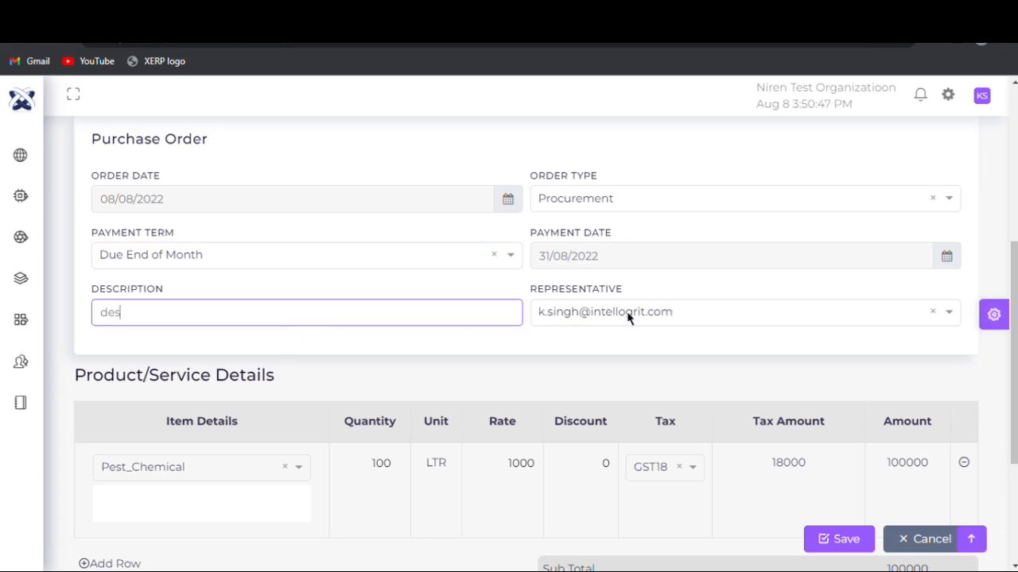
pyautogui.click(571, 317)
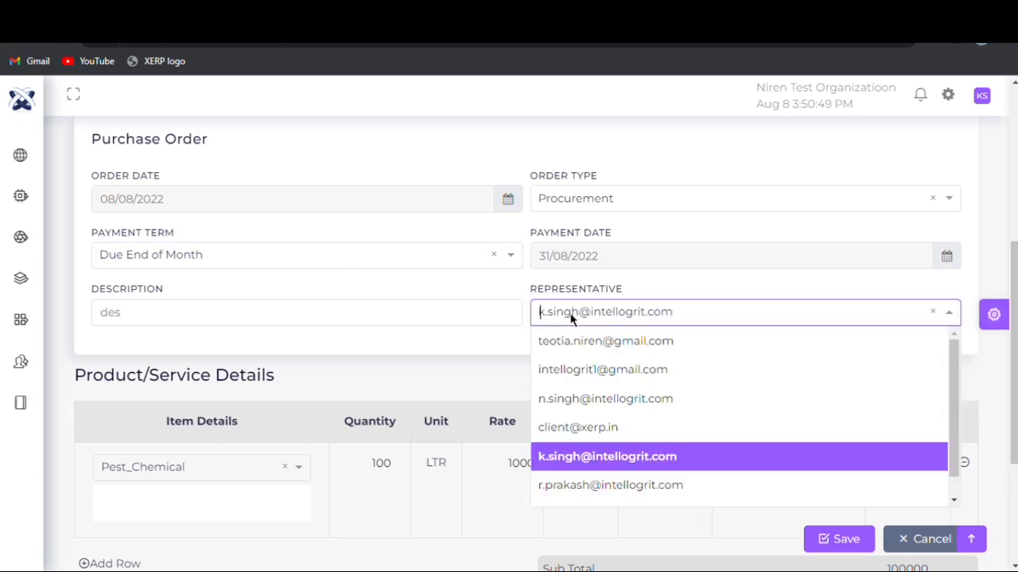
pyautogui.click(587, 459)
# - Choose Pest_Chemical as the item in the first product/service row
pyautogui.moveTo(1010, 285); pyautogui.dragTo(1011, 361)
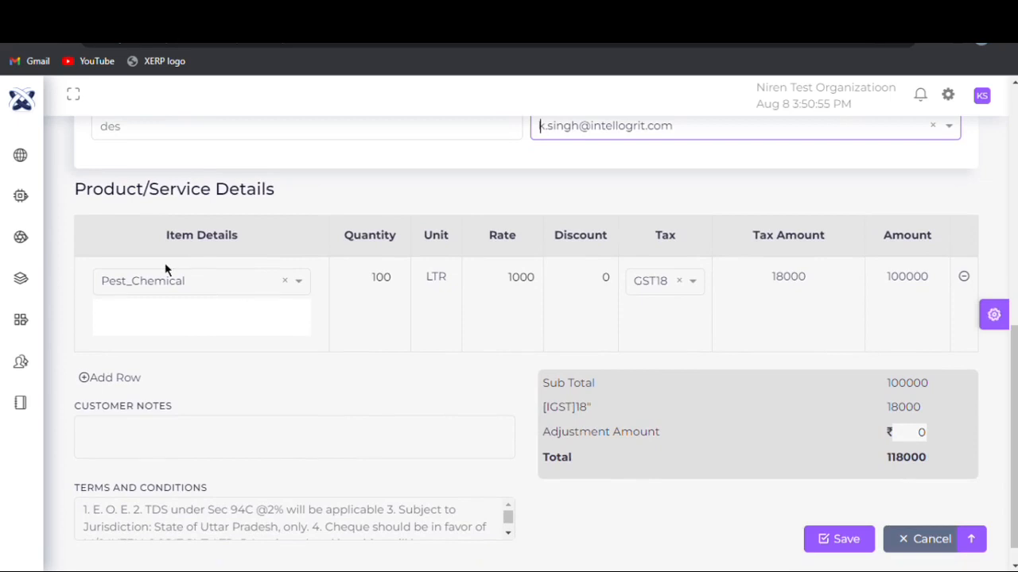
pyautogui.click(208, 291)
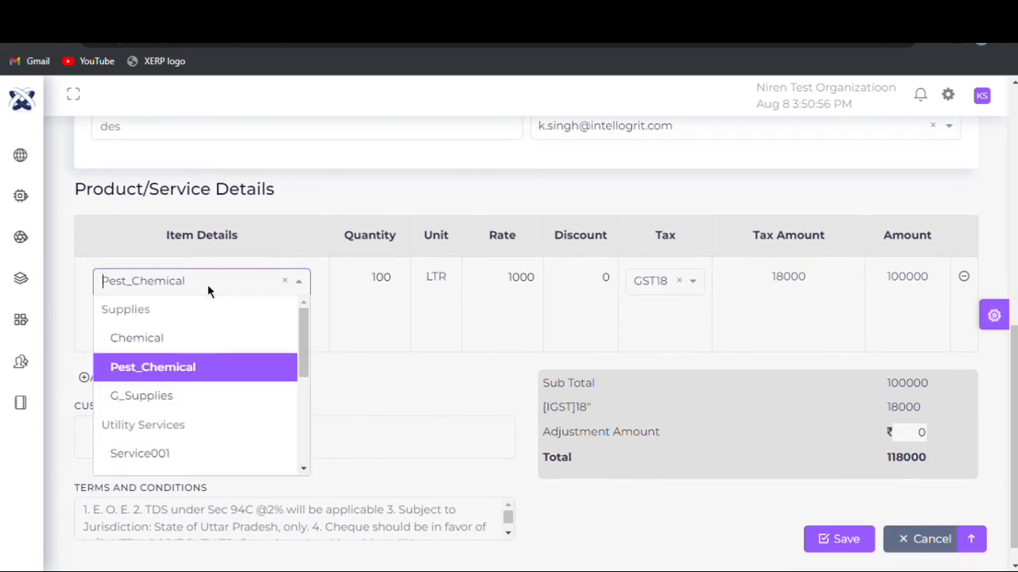
pyautogui.click(205, 361)
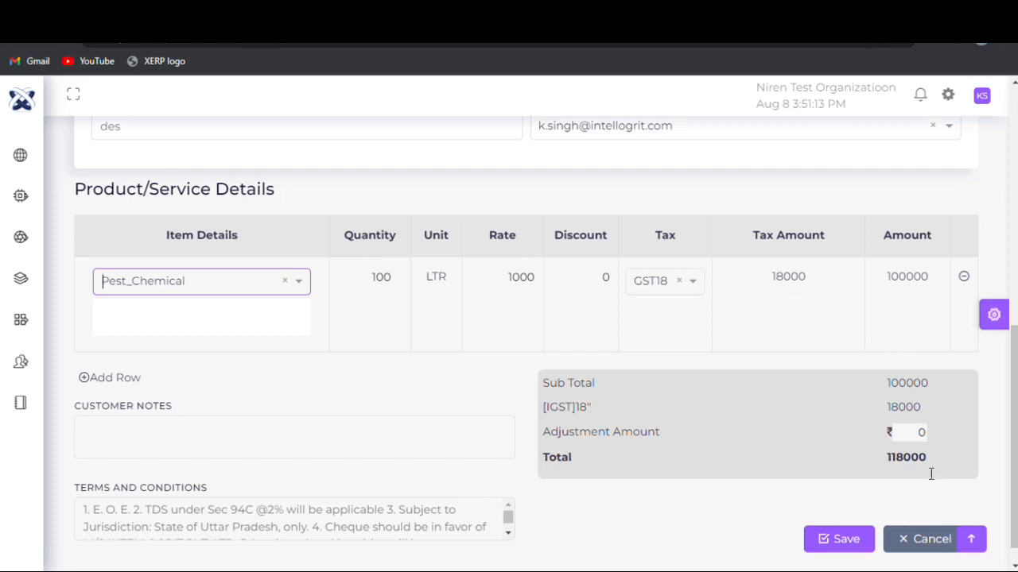
# - Save the purchase order and return to the purchase order dashboard
pyautogui.click(823, 554)
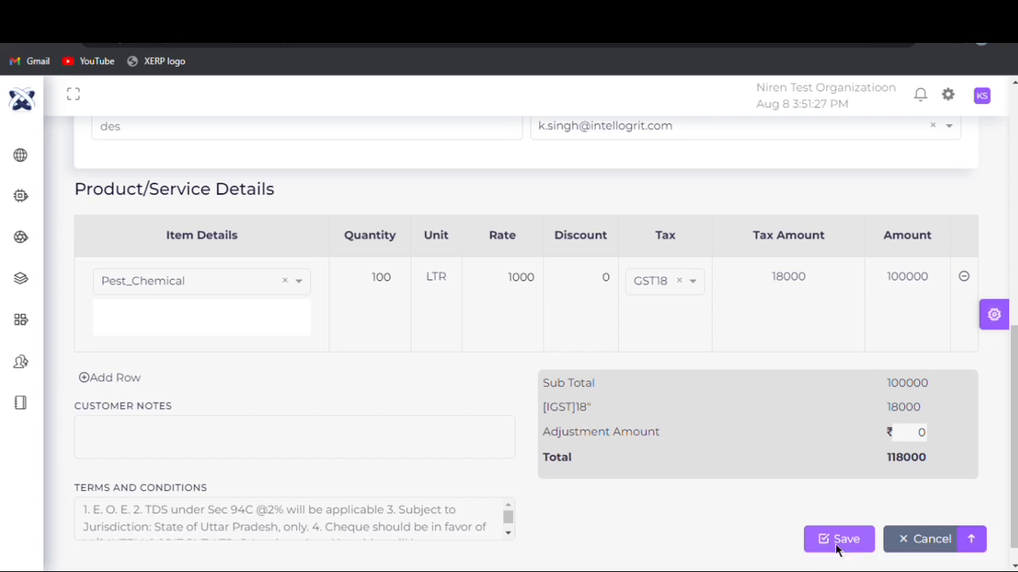
pyautogui.click(844, 554)
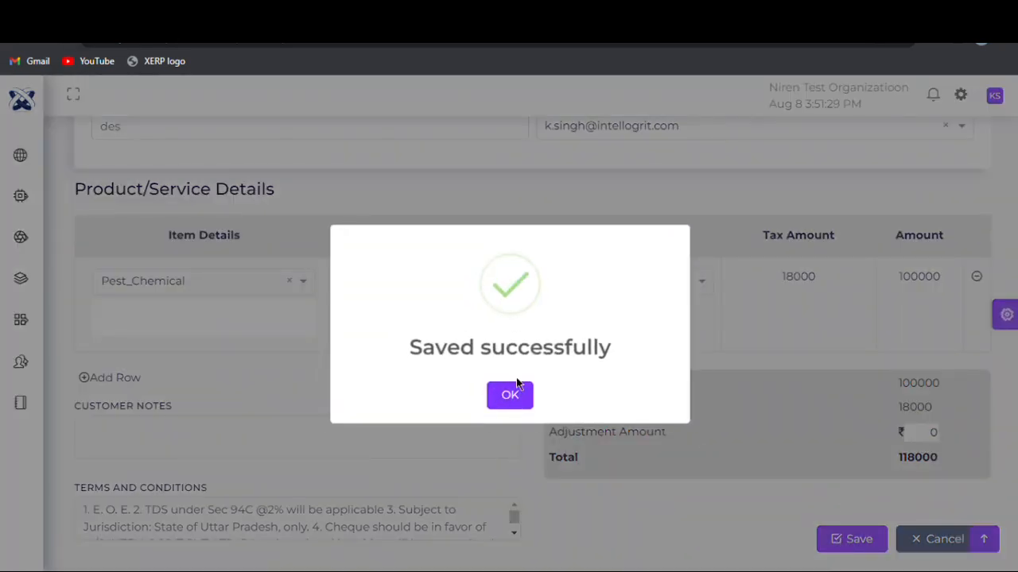
pyautogui.click(516, 402)
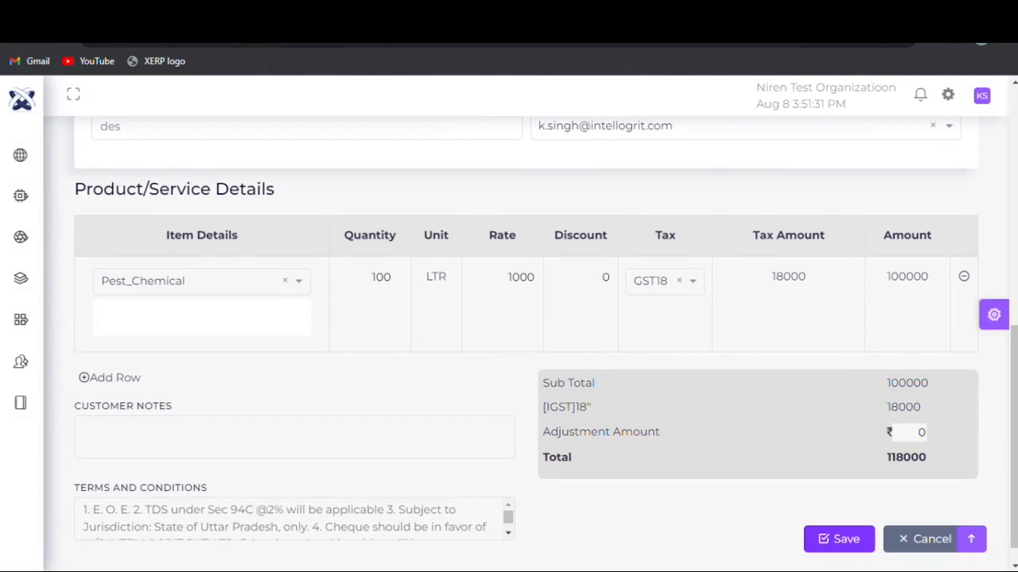
pyautogui.moveTo(1015, 346); pyautogui.dragTo(1016, 103)
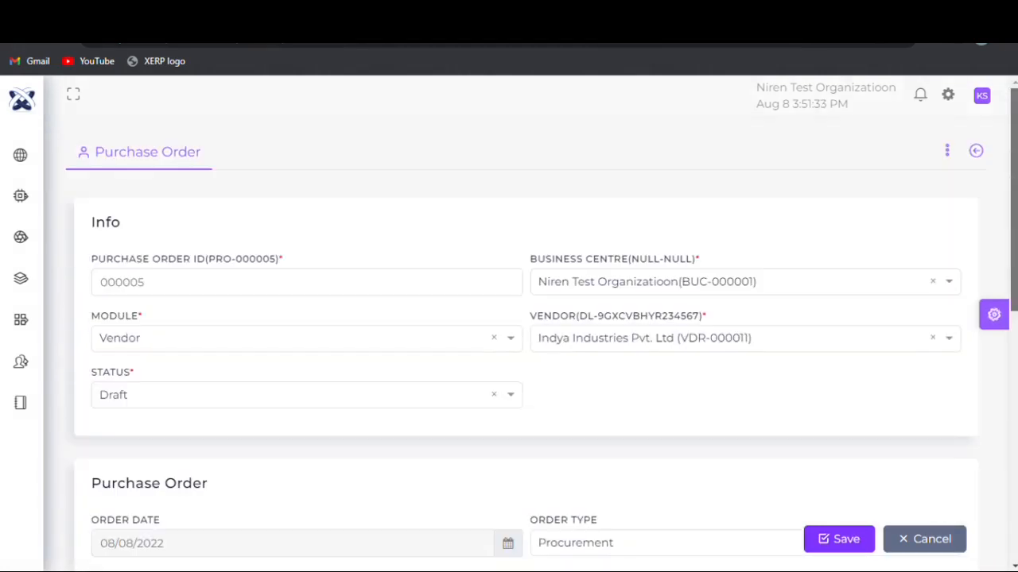
pyautogui.click(977, 152)
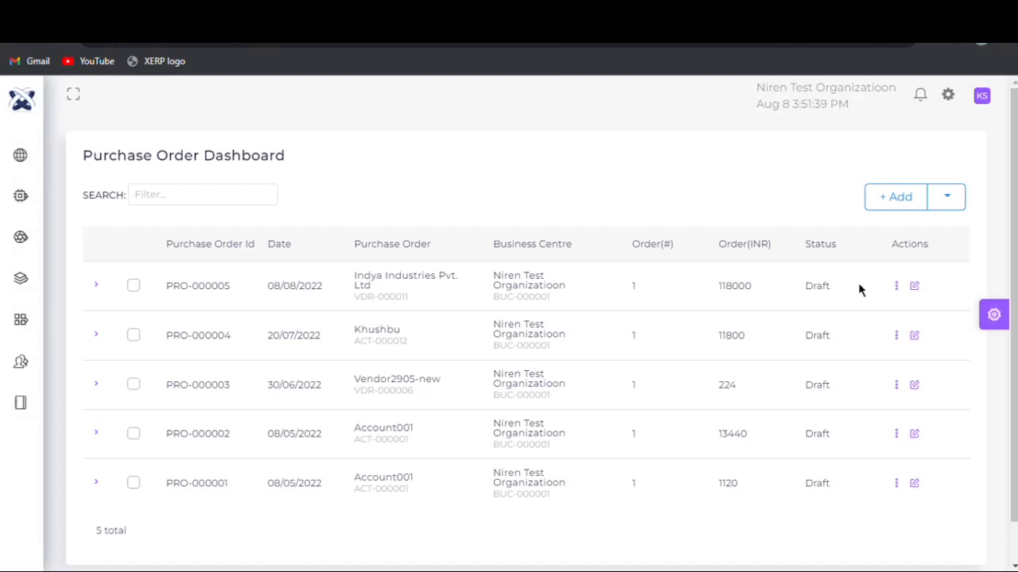
# - Open the purchase expenses and start a new expense record
pyautogui.moveTo(8, 318)
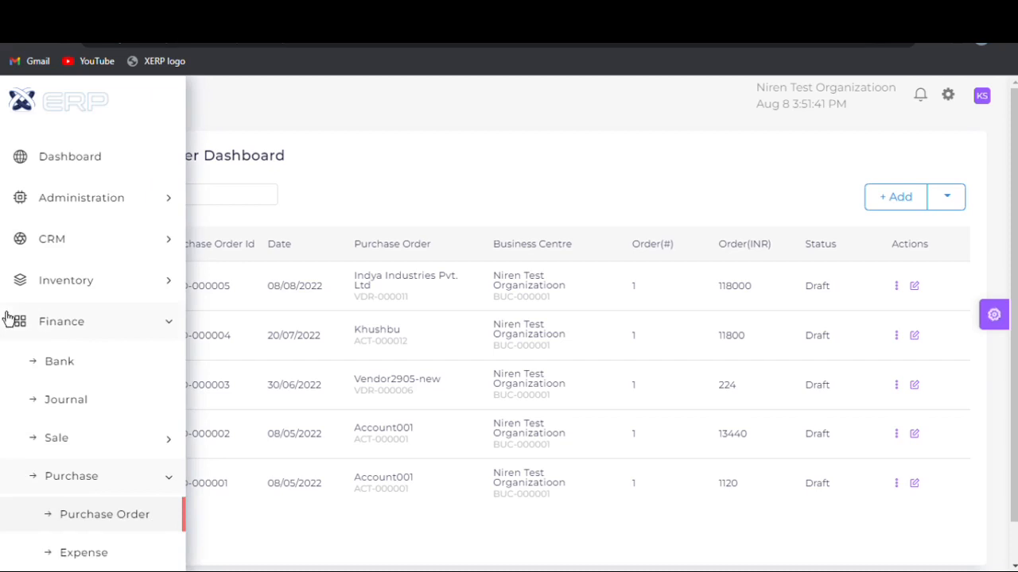
pyautogui.click(107, 559)
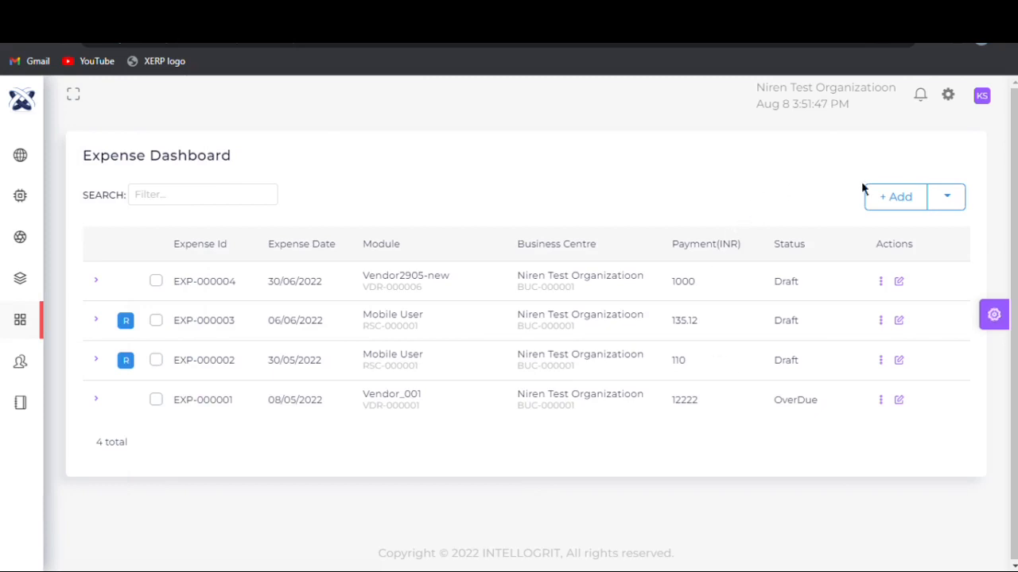
pyautogui.click(892, 194)
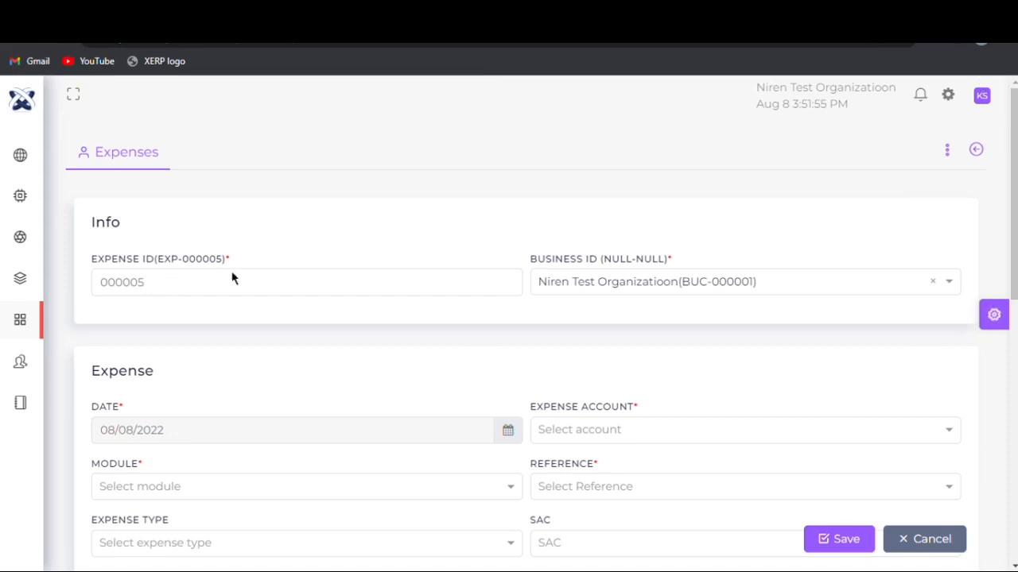
# - Select Niren Test Organizatioon as the new expense's business ID
pyautogui.click(202, 290)
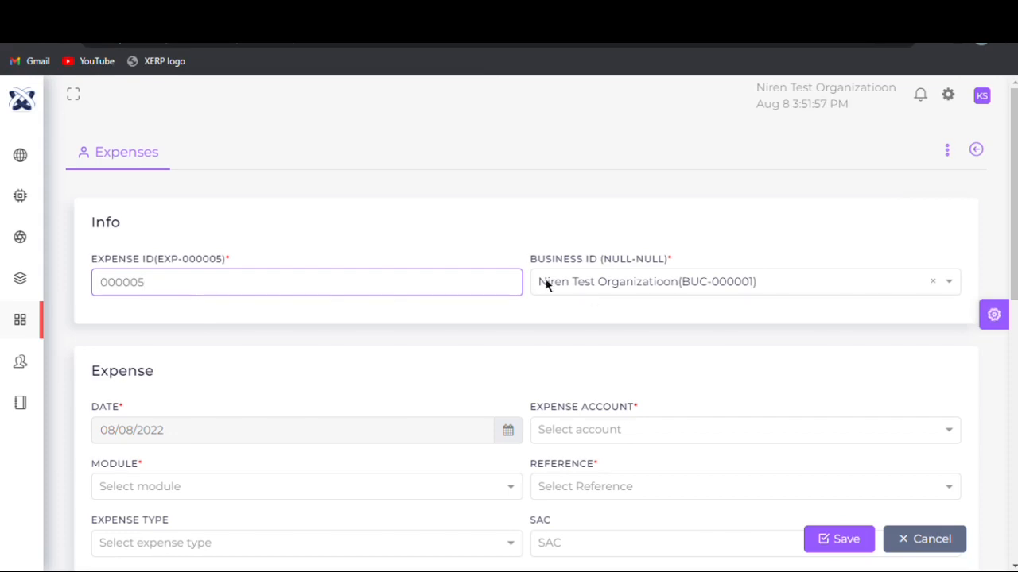
pyautogui.click(585, 286)
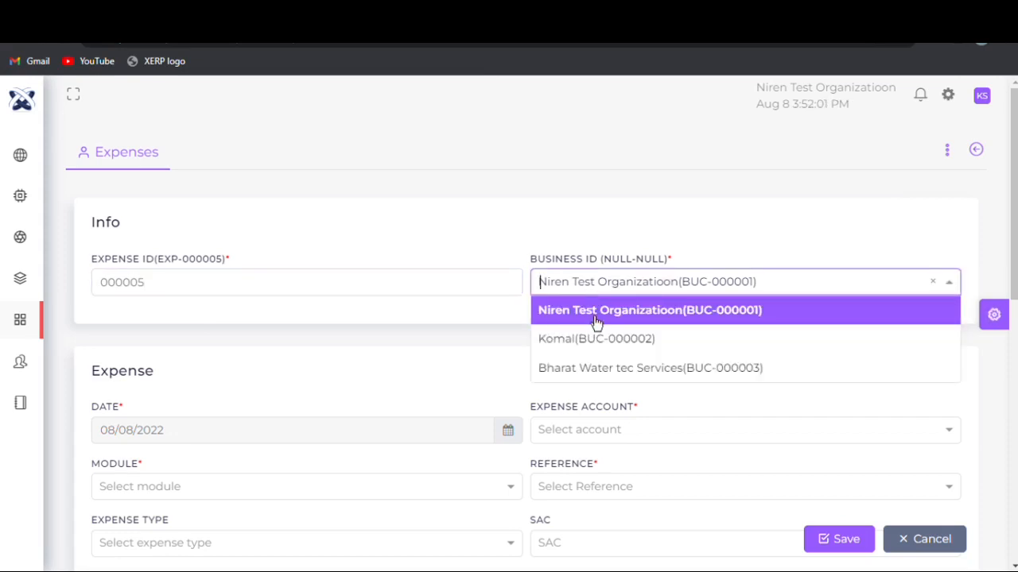
pyautogui.click(598, 320)
# - Select Vendor Payment as the expense account, keeping the expense date of 08/08/2022
pyautogui.moveTo(1012, 237); pyautogui.dragTo(1010, 316)
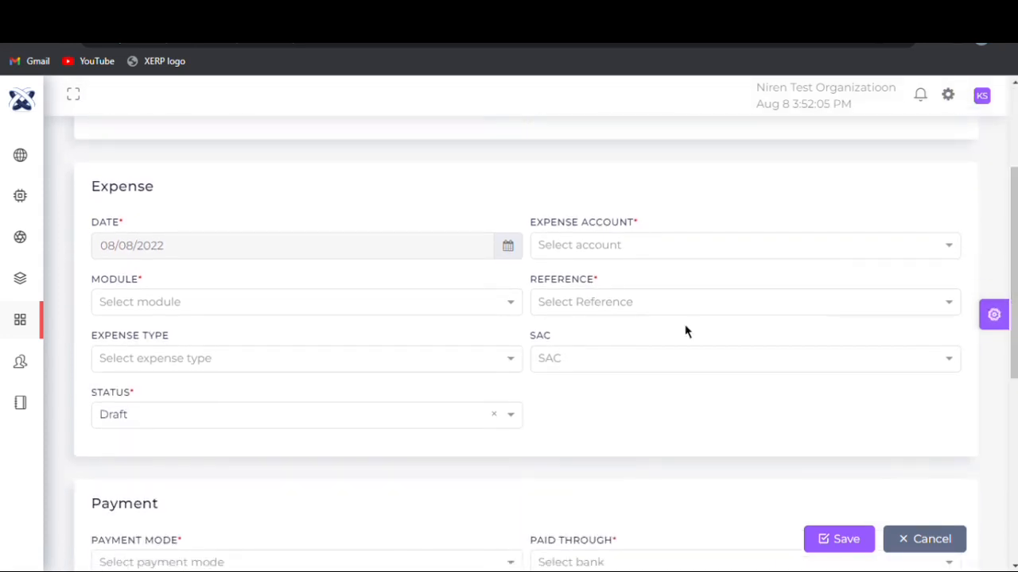
pyautogui.click(500, 251)
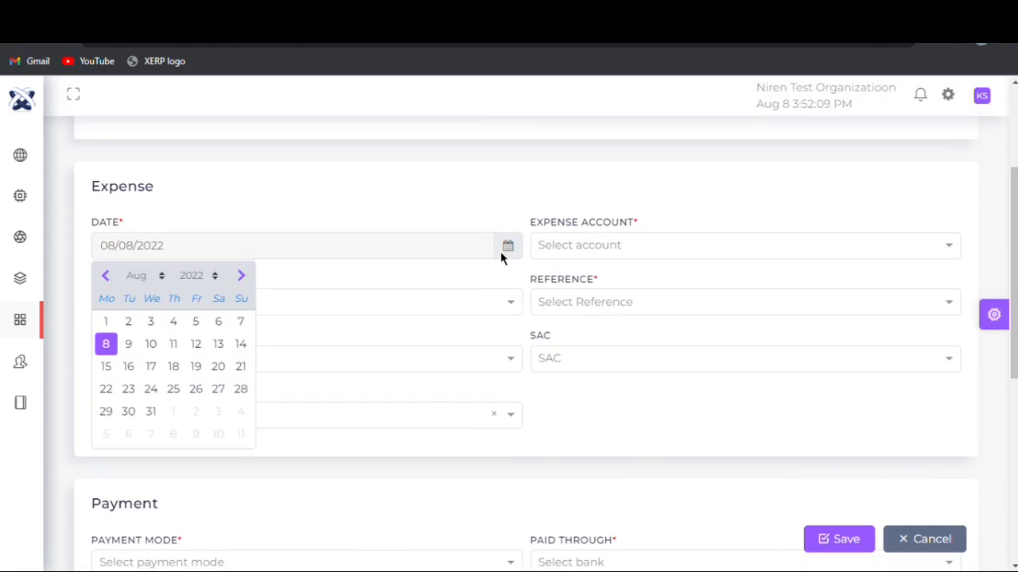
pyautogui.click(500, 251)
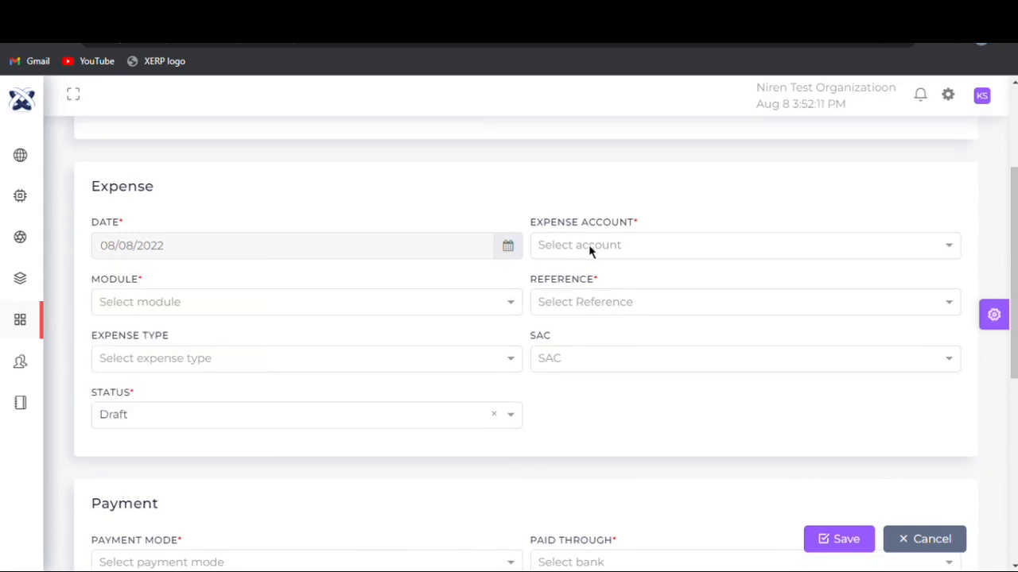
pyautogui.click(589, 244)
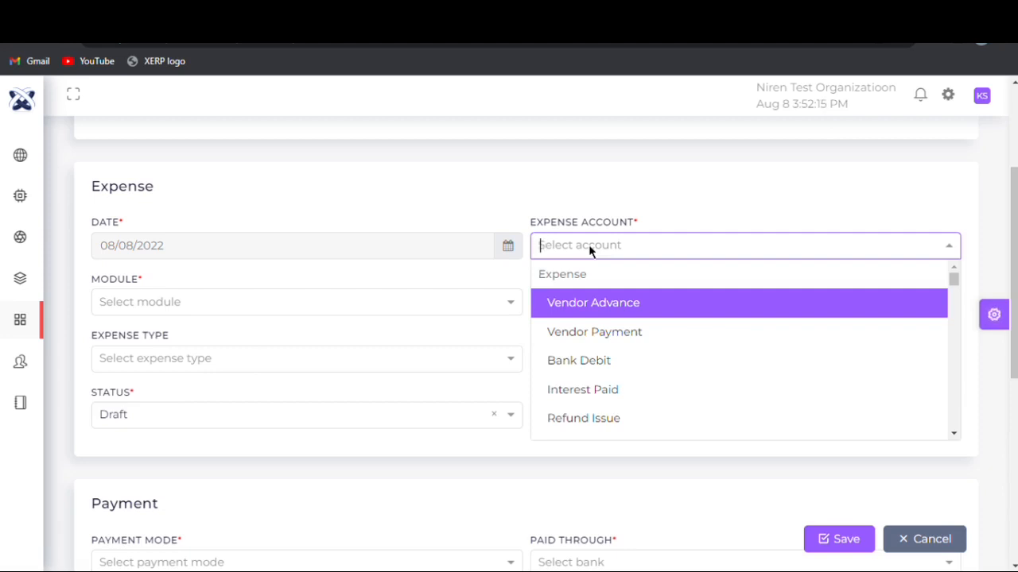
pyautogui.click(595, 332)
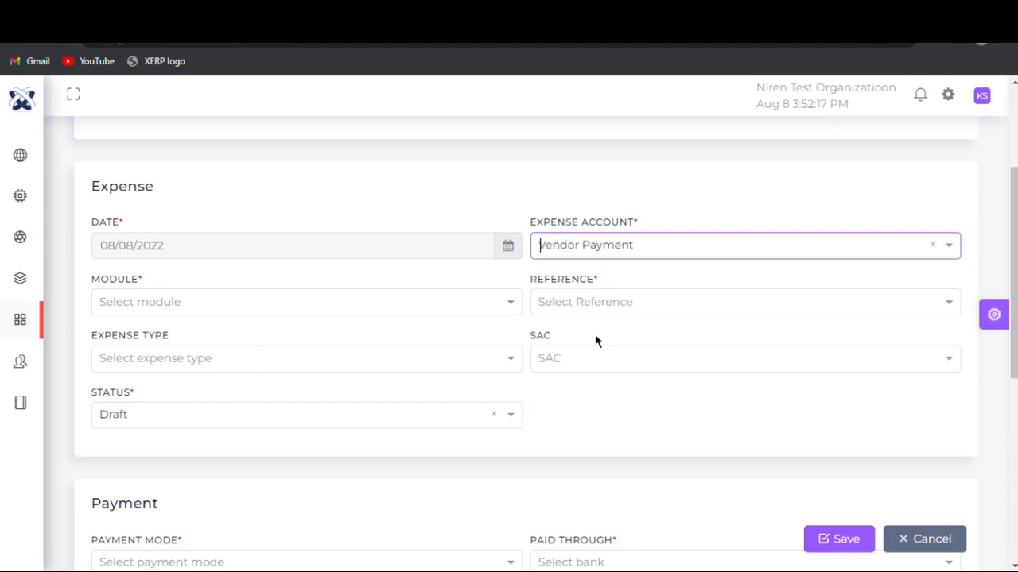
# - Set the expense's module to Vendor and choose Indya Industries Pvt. Ltd (VDR-11) as the vendor
pyautogui.click(177, 309)
pyautogui.click(172, 332)
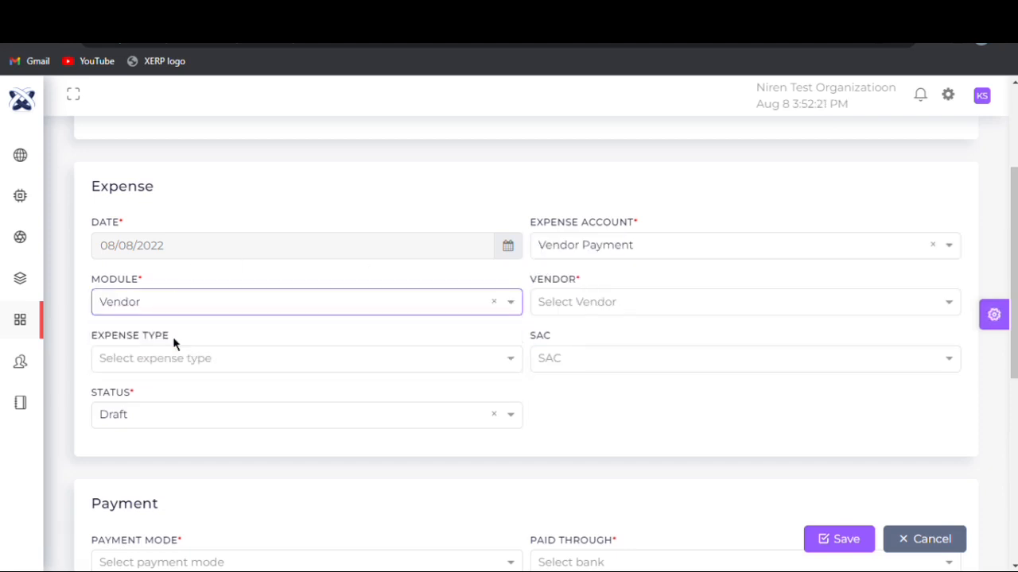
pyautogui.click(545, 306)
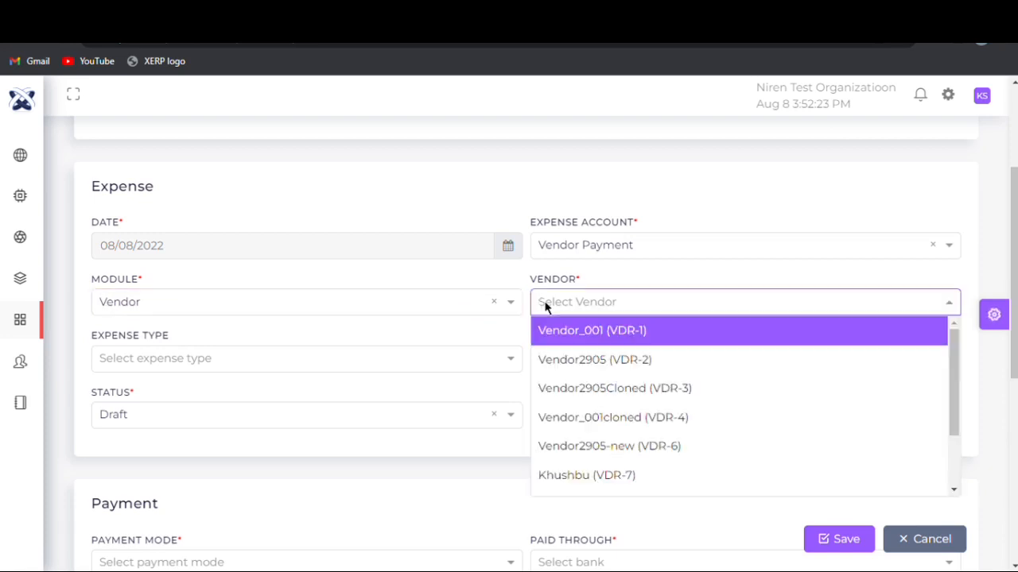
pyautogui.moveTo(953, 341); pyautogui.dragTo(949, 511)
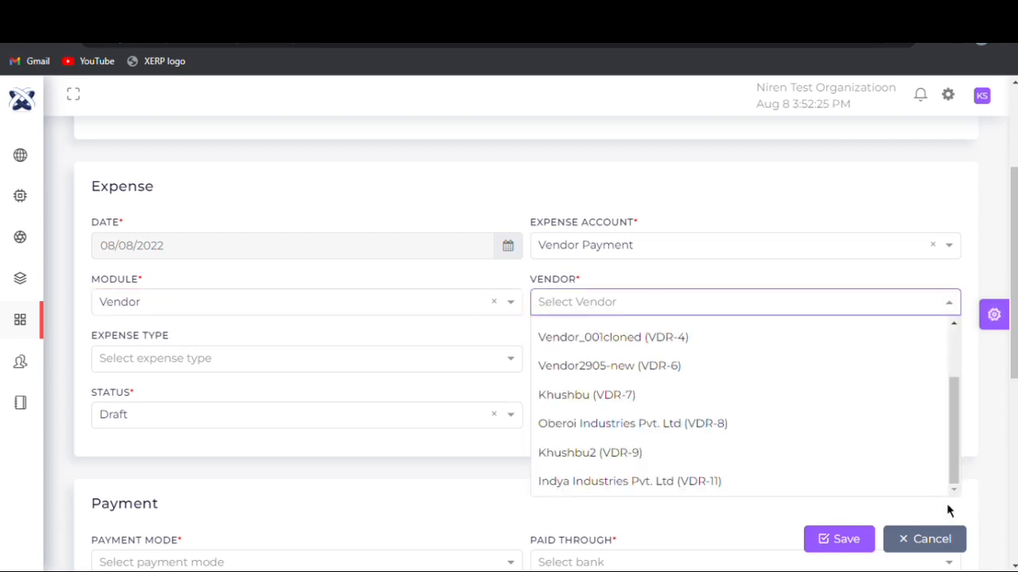
pyautogui.click(750, 487)
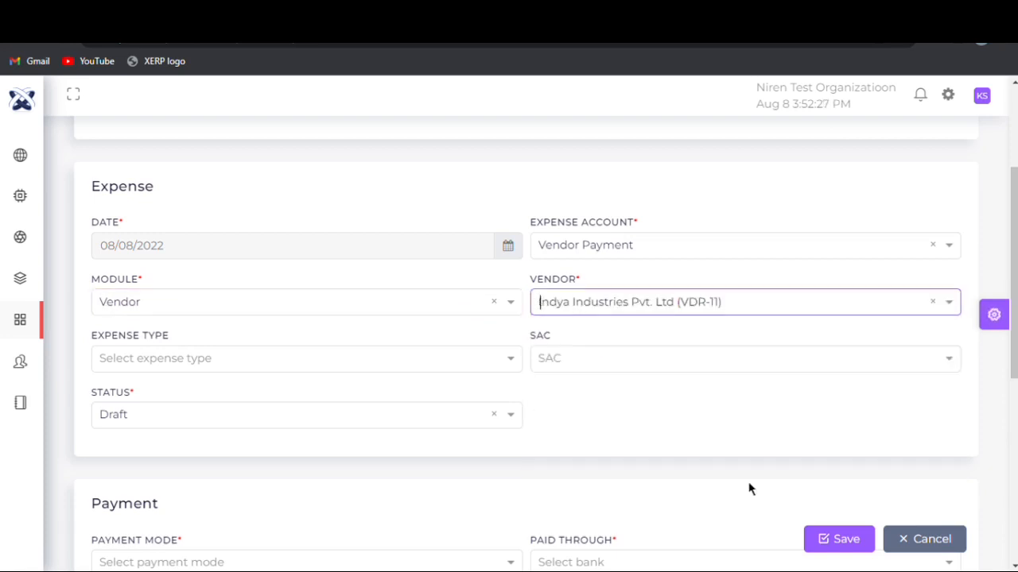
# - Set the expense type to Services and open the SAC choices available for it
pyautogui.click(144, 363)
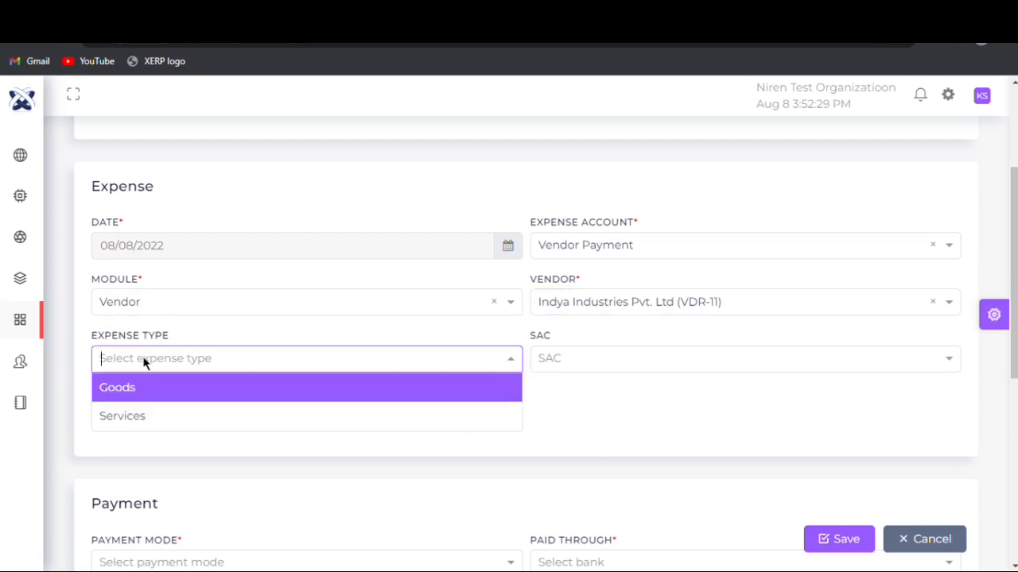
pyautogui.click(158, 425)
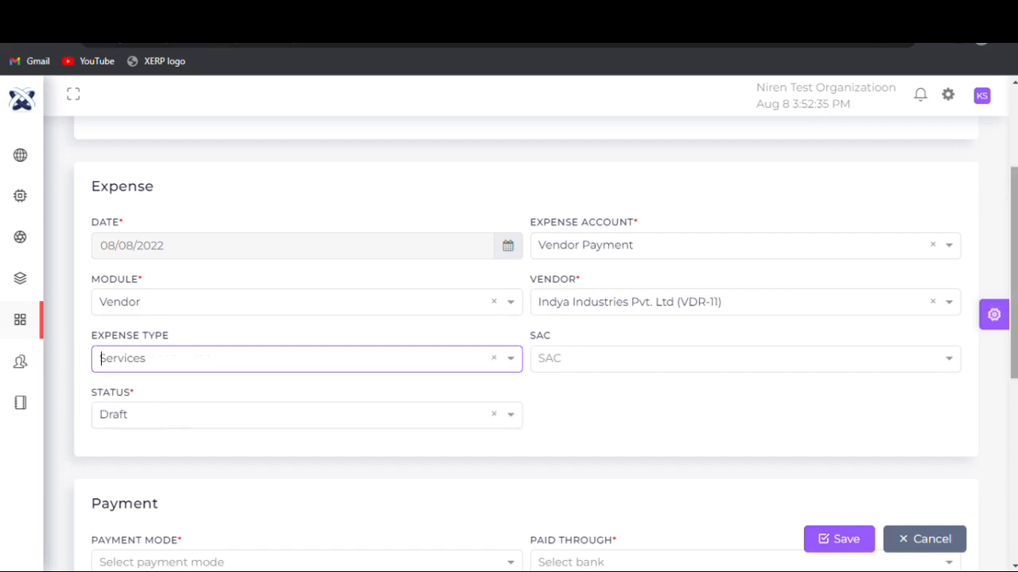
pyautogui.moveTo(1014, 338); pyautogui.dragTo(1014, 379)
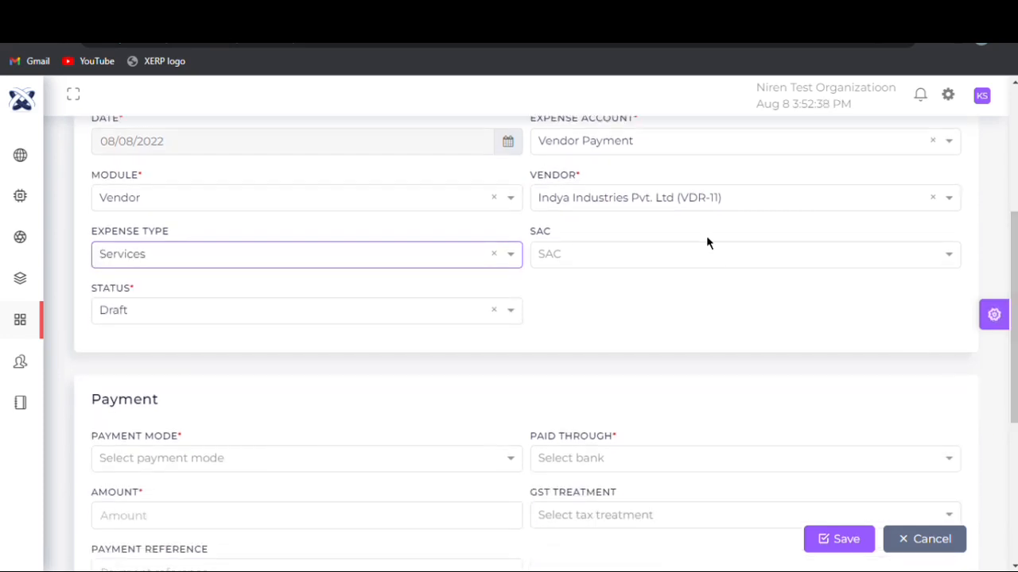
pyautogui.click(702, 256)
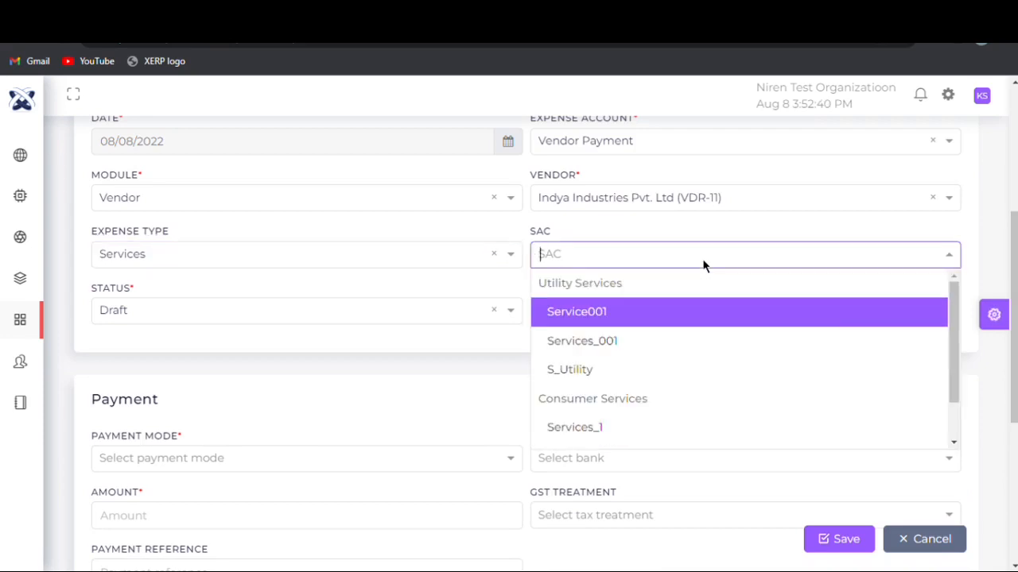
# - Change the expense type to Goods and select Pest_Chemical as the SAC
pyautogui.click(235, 251)
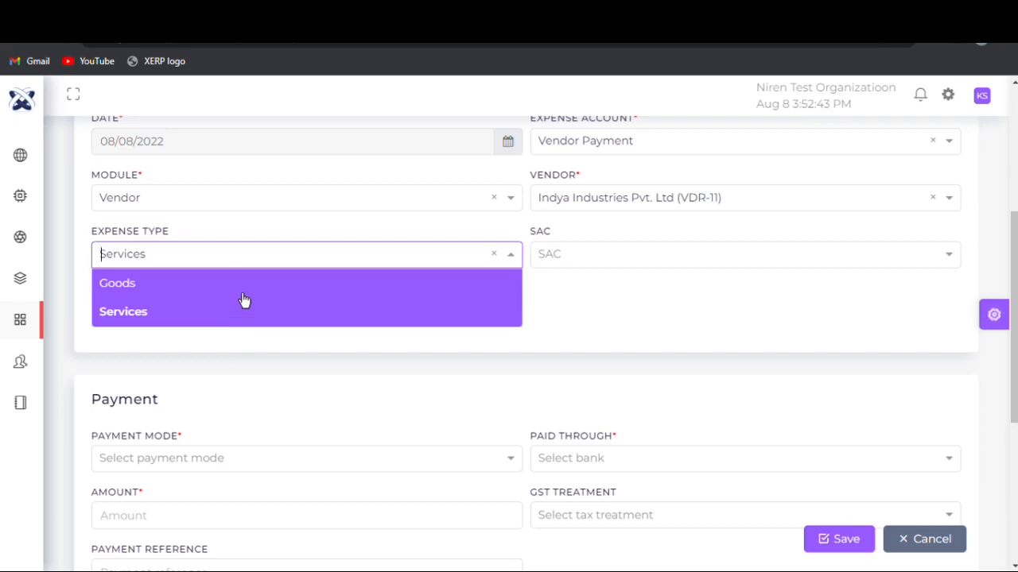
pyautogui.click(236, 293)
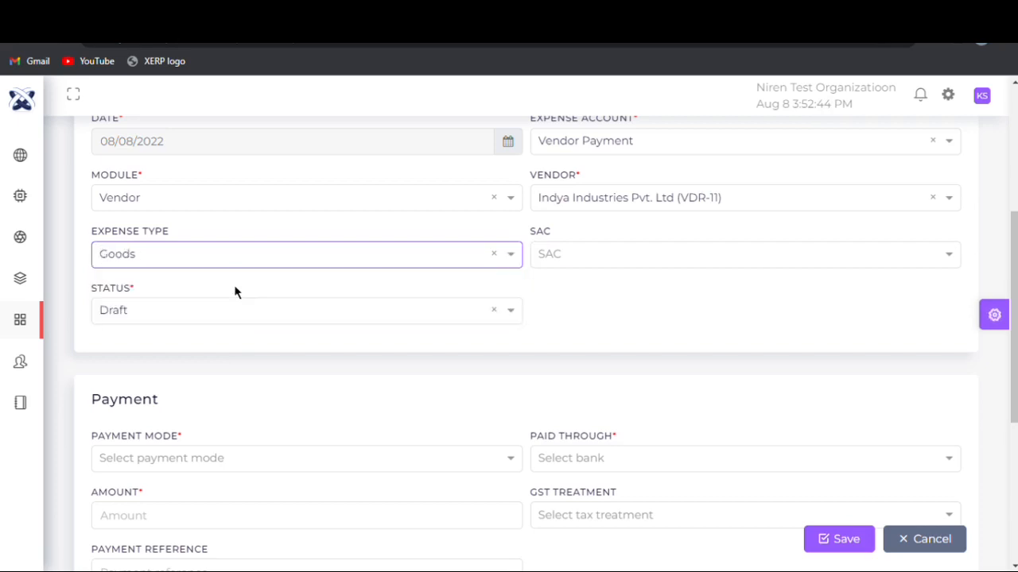
pyautogui.click(554, 260)
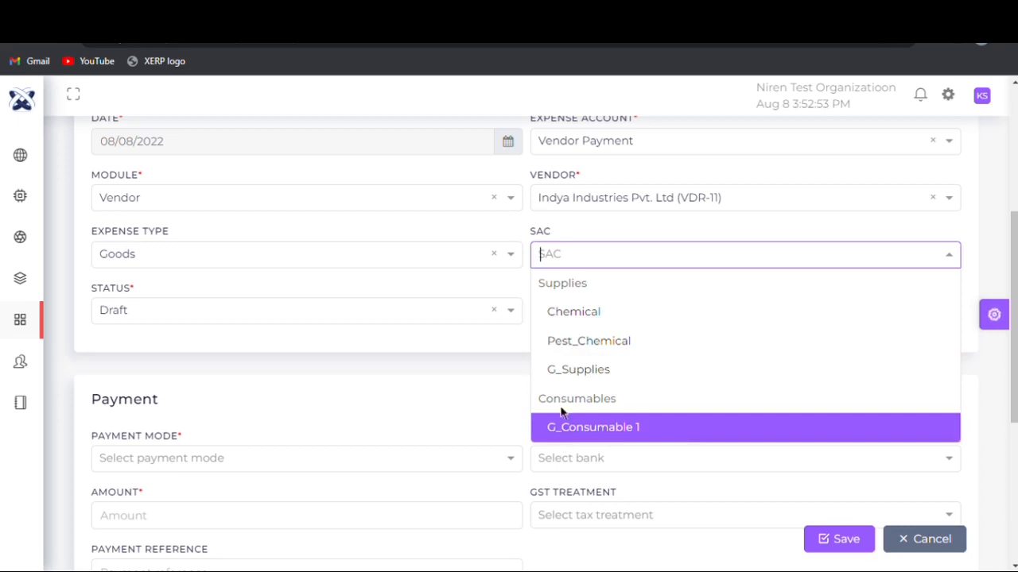
pyautogui.click(569, 357)
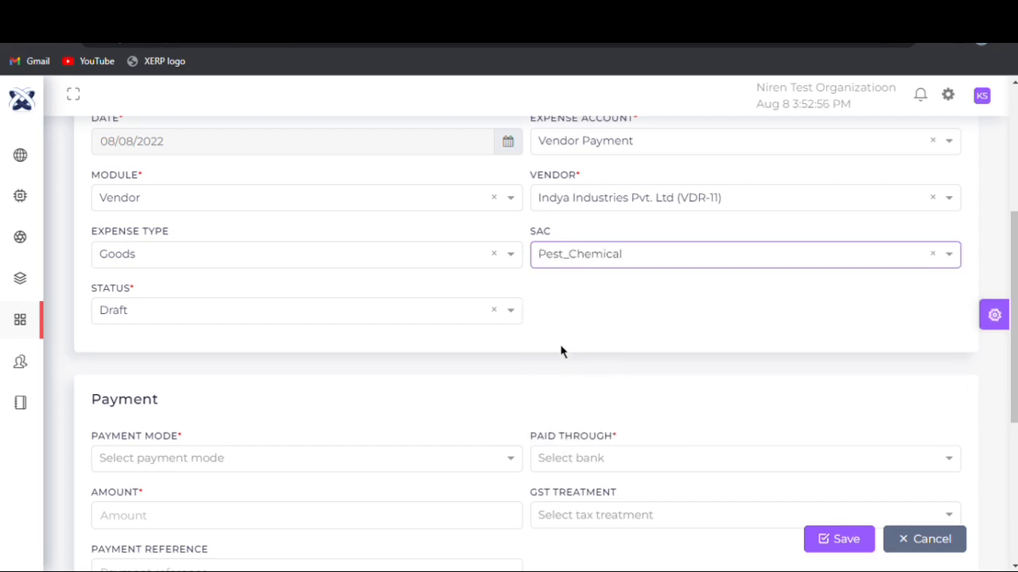
# - Choose Draft as the expense's status
pyautogui.click(219, 314)
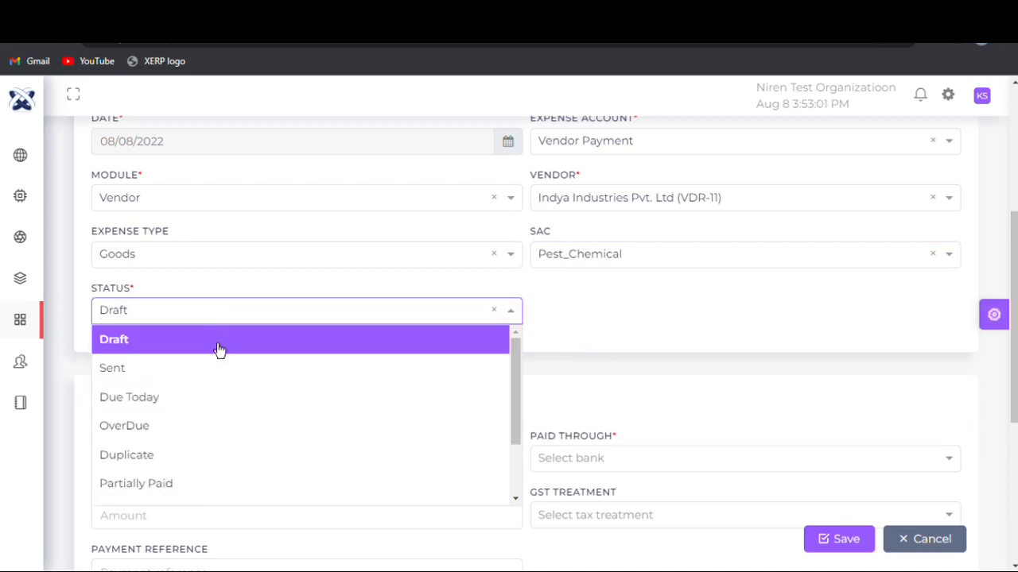
pyautogui.click(214, 343)
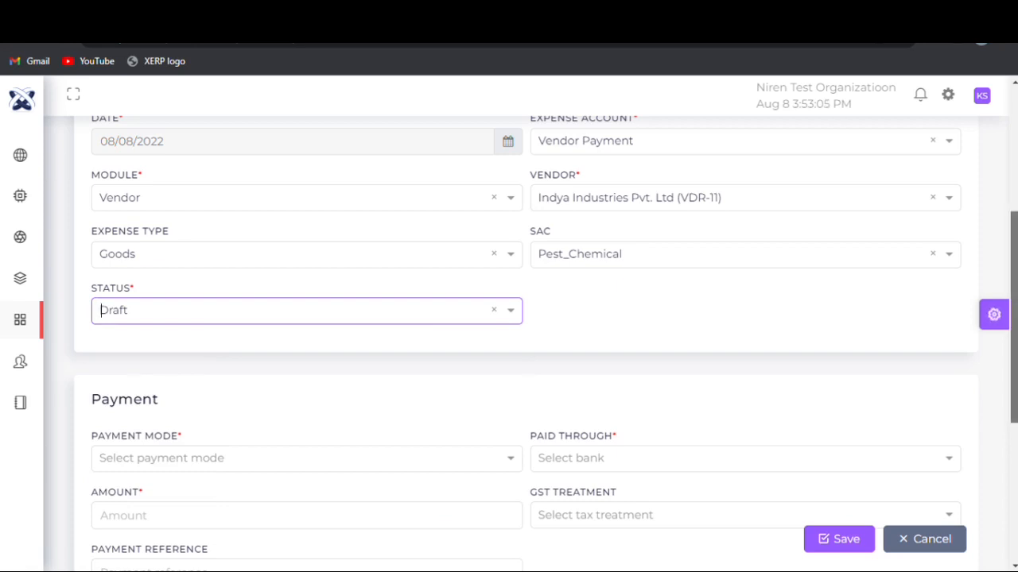
# - Set the payment mode to Bank Transfer and the paying bank to the second HDFC entry
pyautogui.scroll(-2, 1013, 318)
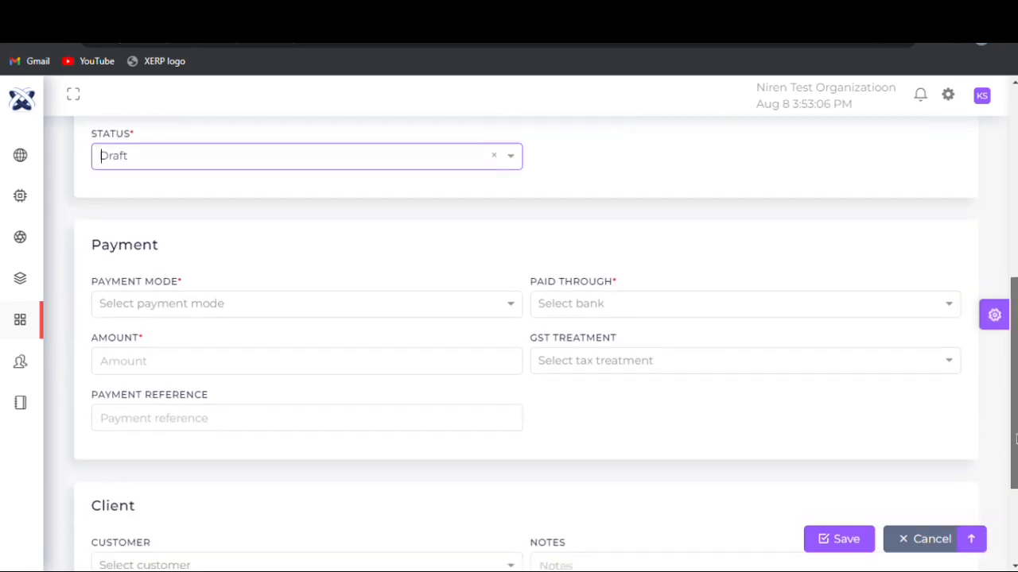
pyautogui.click(245, 301)
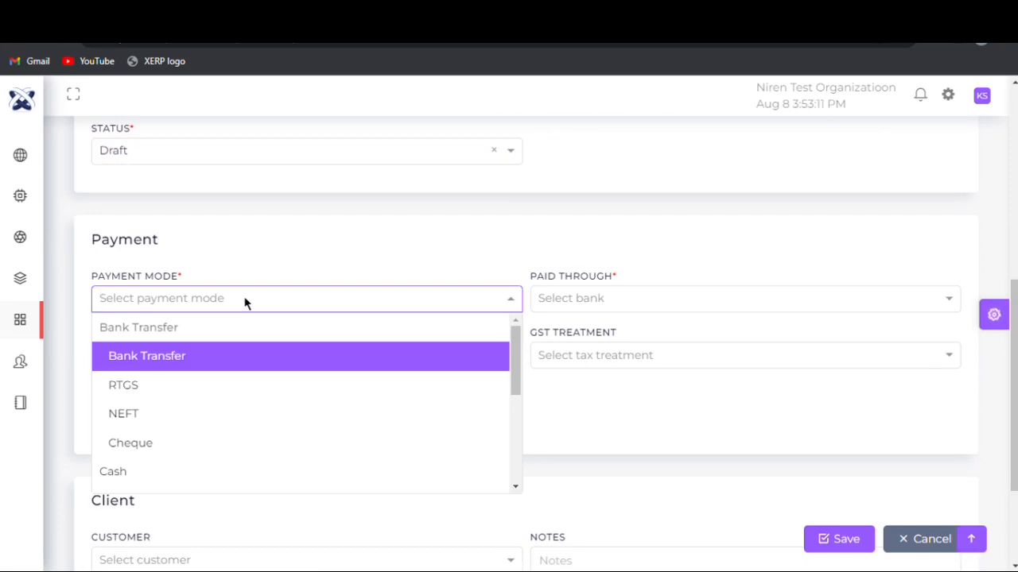
pyautogui.click(233, 370)
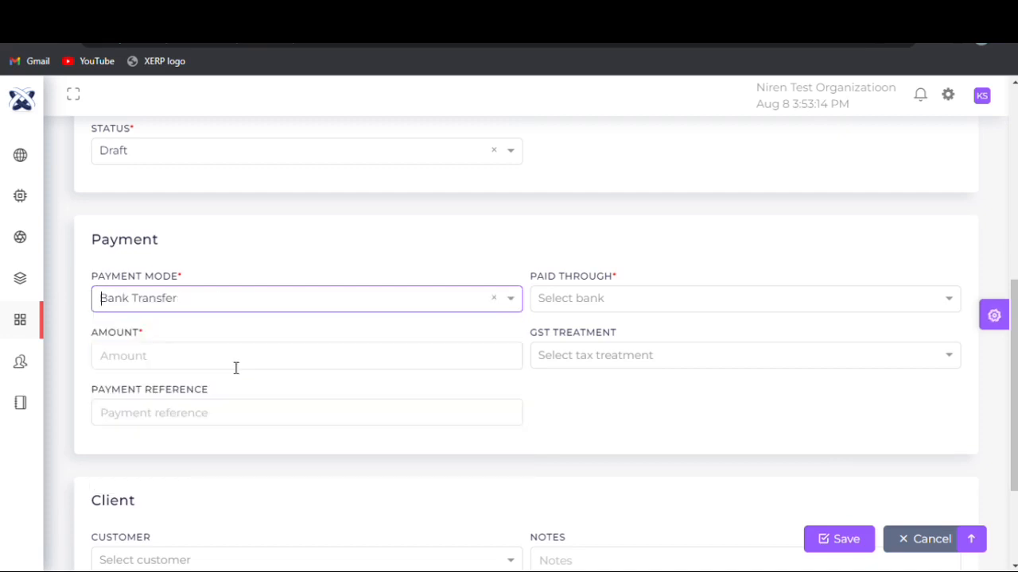
pyautogui.click(544, 298)
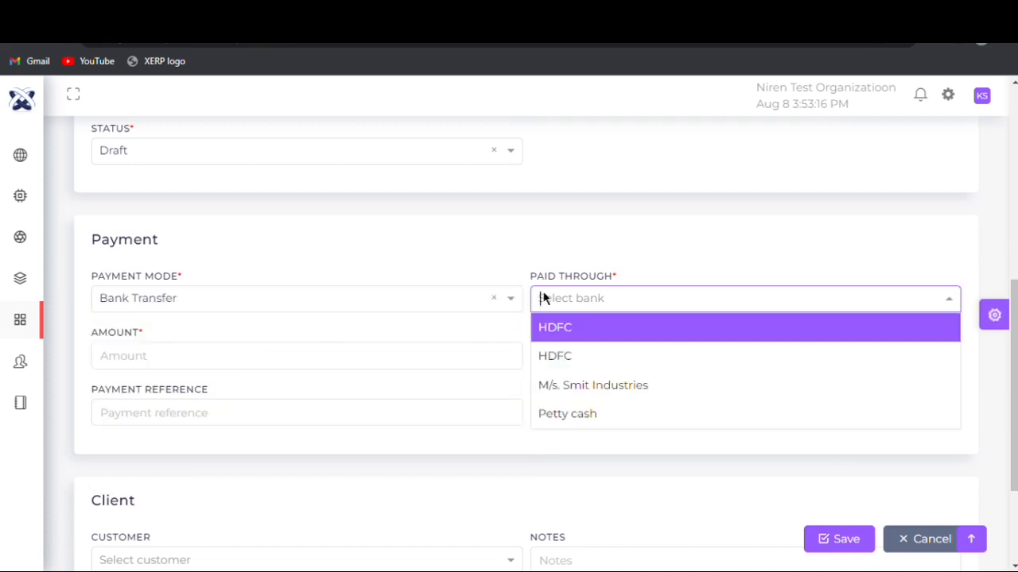
pyautogui.click(559, 367)
# - Enter 20000 as the payment amount and set the GST treatment to Registered Business Regular
pyautogui.click(204, 364)
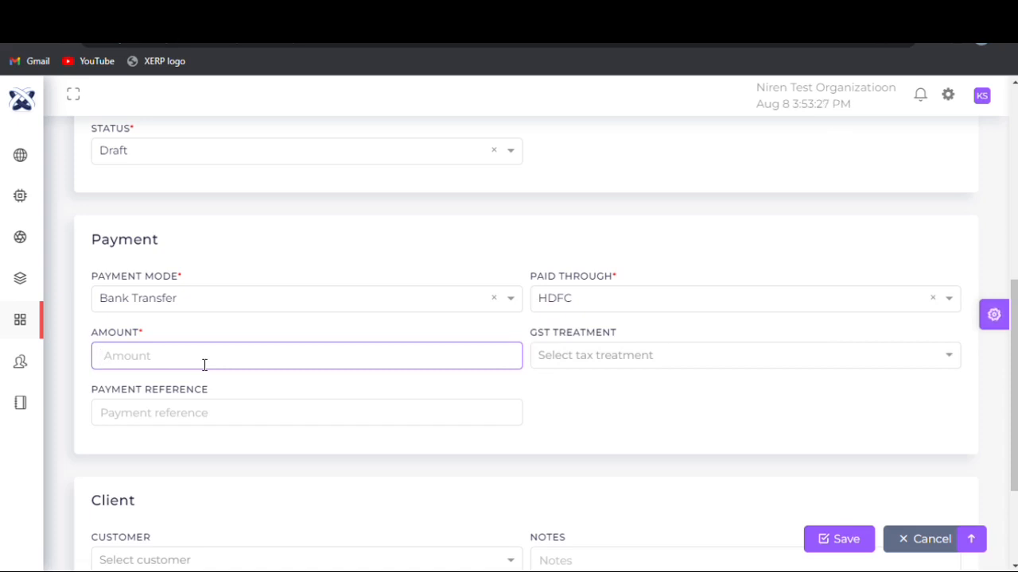
pyautogui.write('1')
pyautogui.press('BackSpace')
pyautogui.write('20000')
pyautogui.click(596, 350)
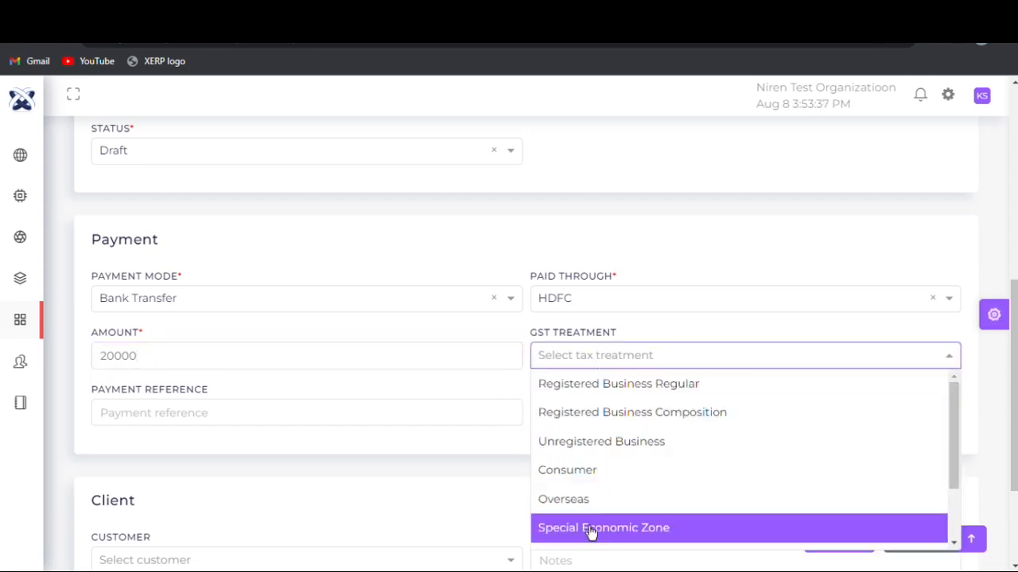
pyautogui.click(592, 387)
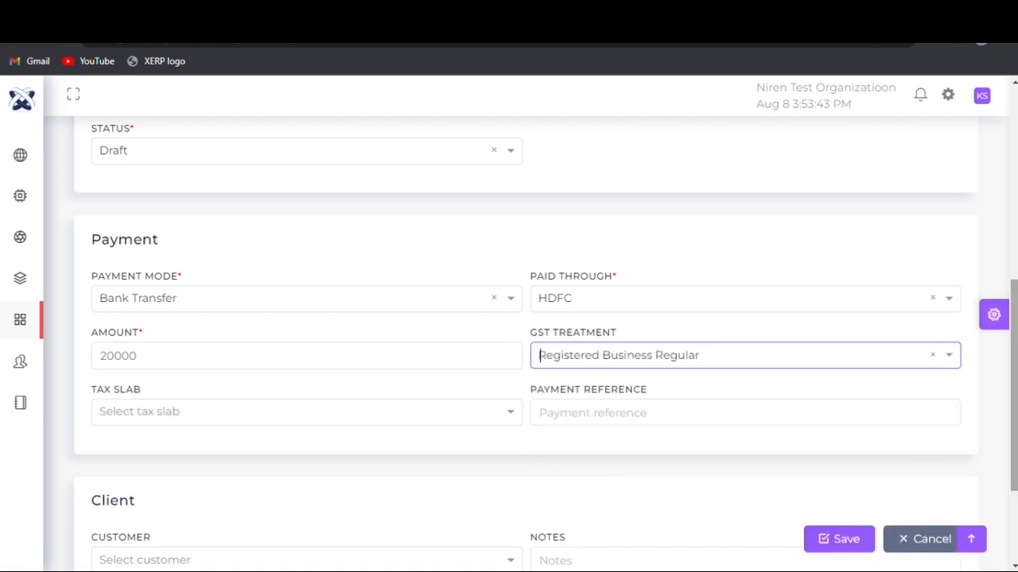
# - Select the GST18 tax slab and enter "ref" as the payment reference
pyautogui.scroll(-2, 271, 268)
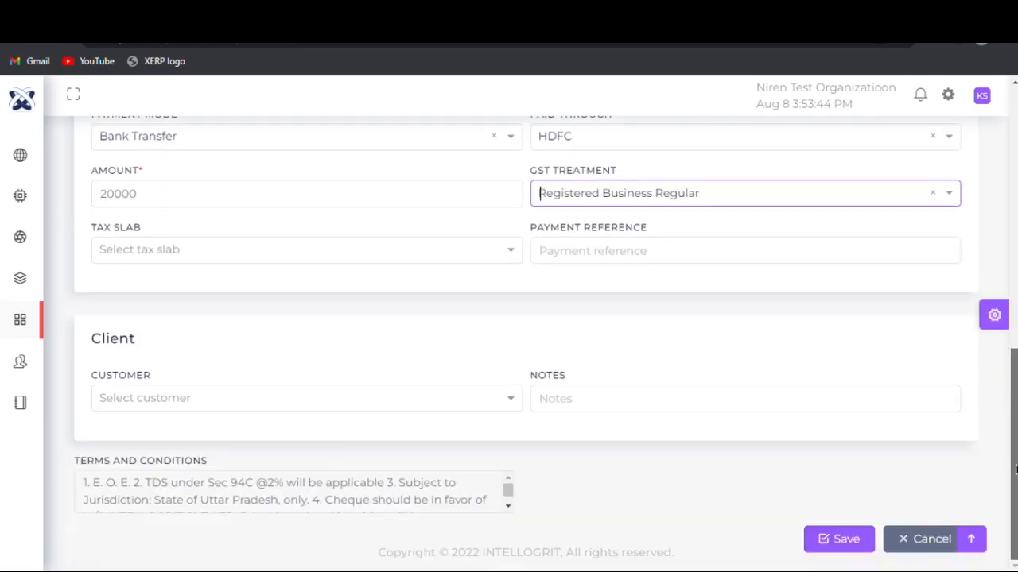
pyautogui.click(260, 249)
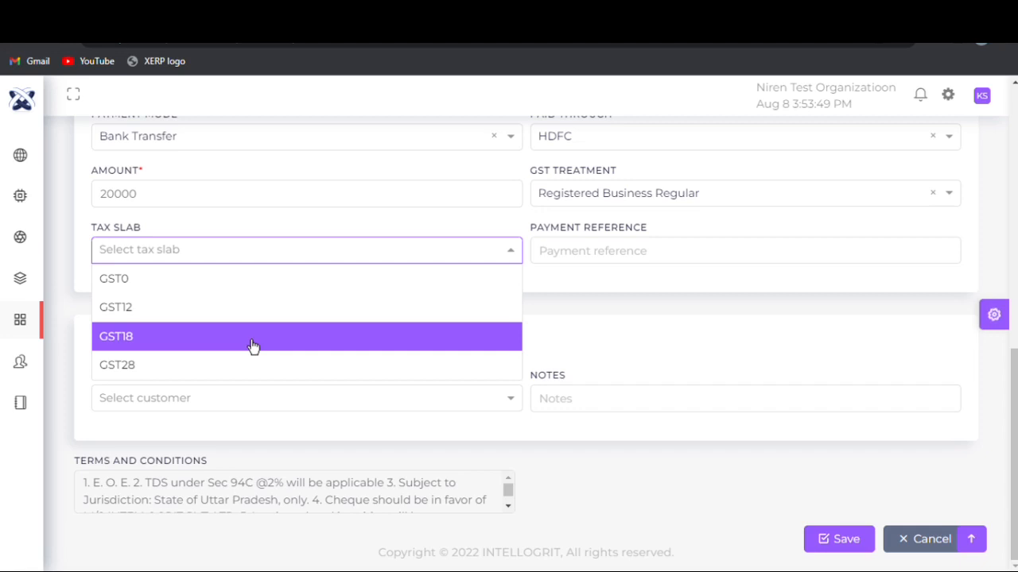
pyautogui.click(253, 342)
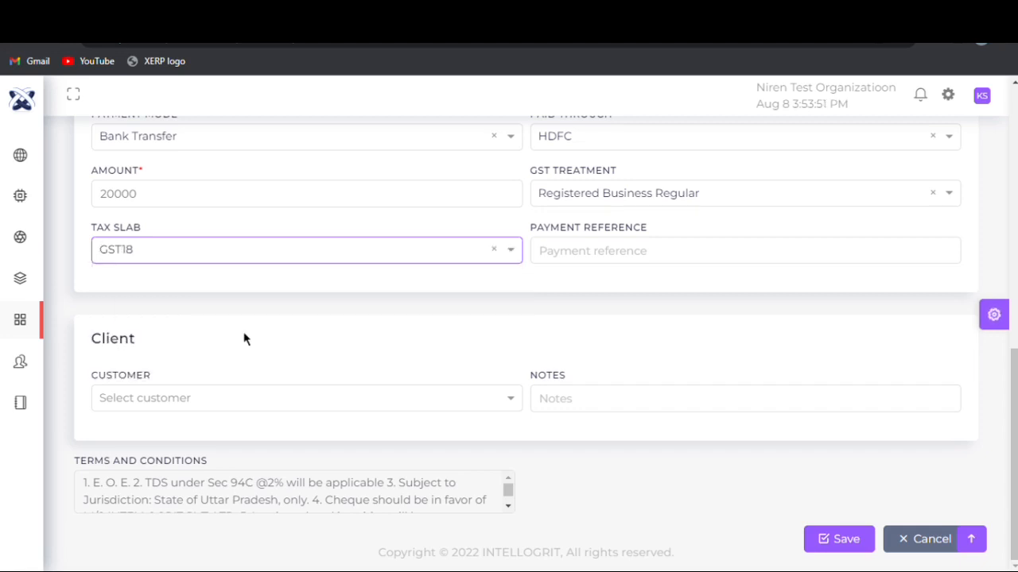
pyautogui.click(610, 262)
pyautogui.write('ref')
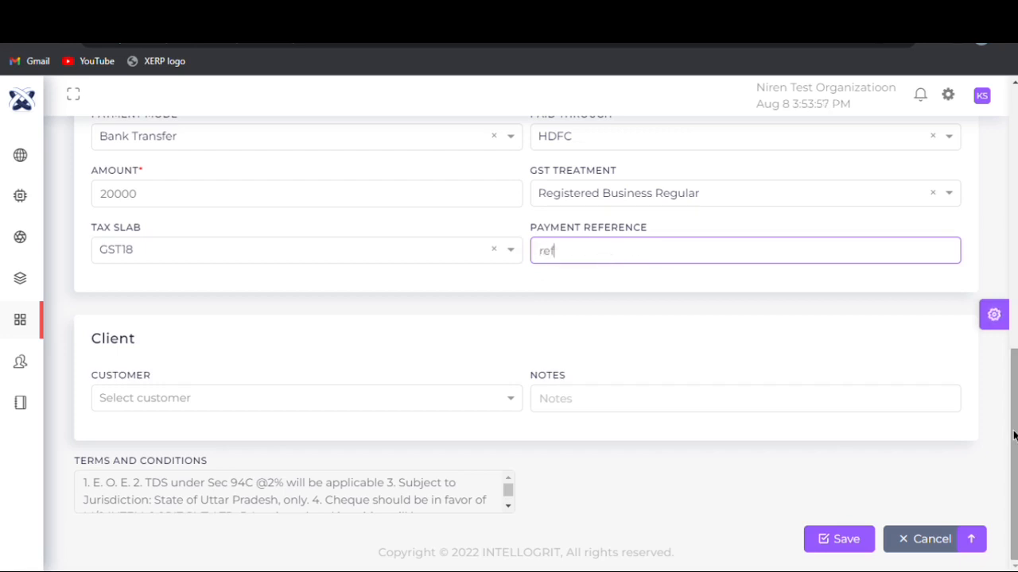
# - Choose ABC as the client customer, leave the notes empty, and save the expense
pyautogui.click(192, 404)
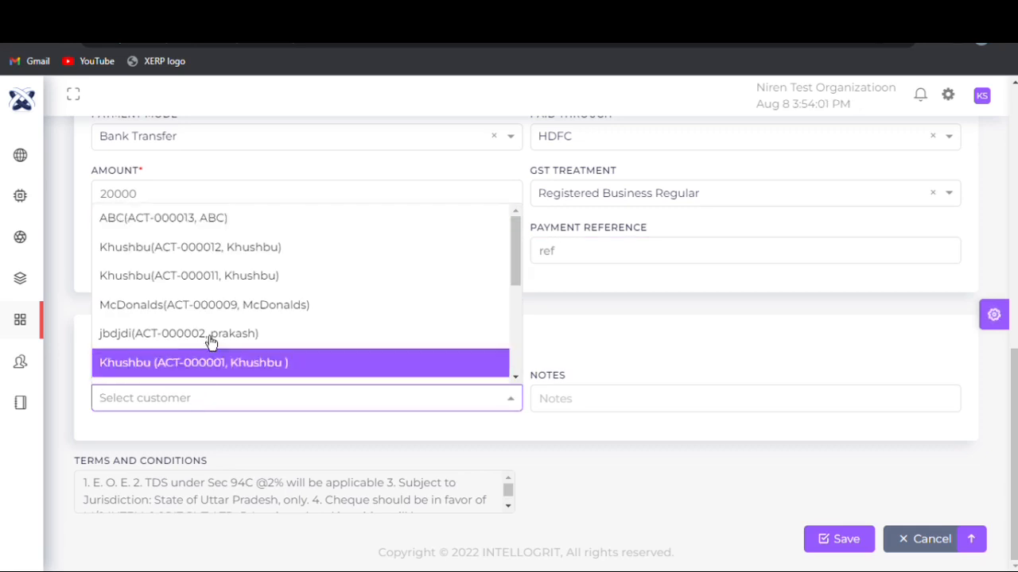
pyautogui.moveTo(515, 250)
pyautogui.mouseDown()
pyautogui.moveTo(513, 359)
pyautogui.moveTo(517, 240)
pyautogui.mouseUp()
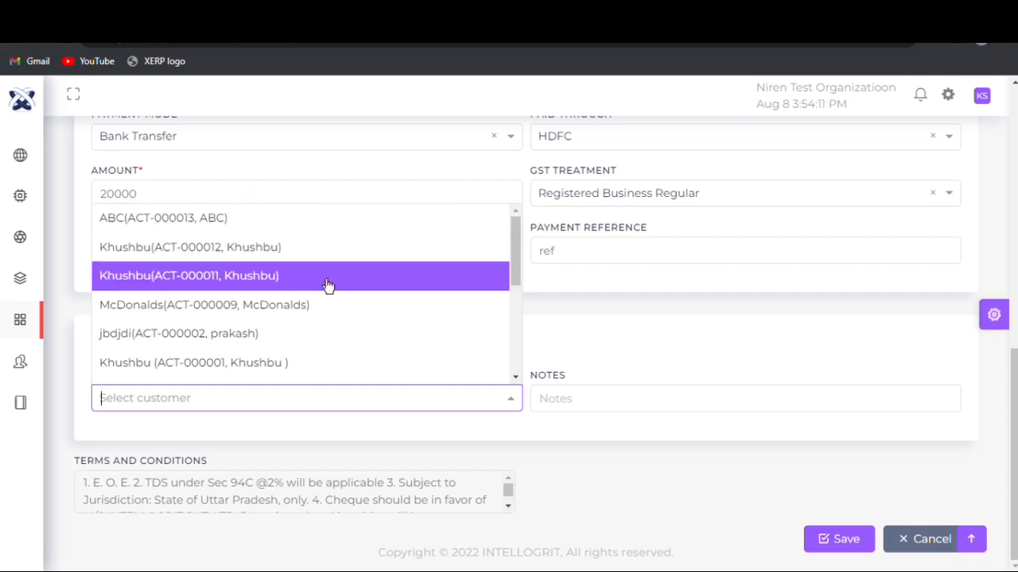
pyautogui.click(316, 226)
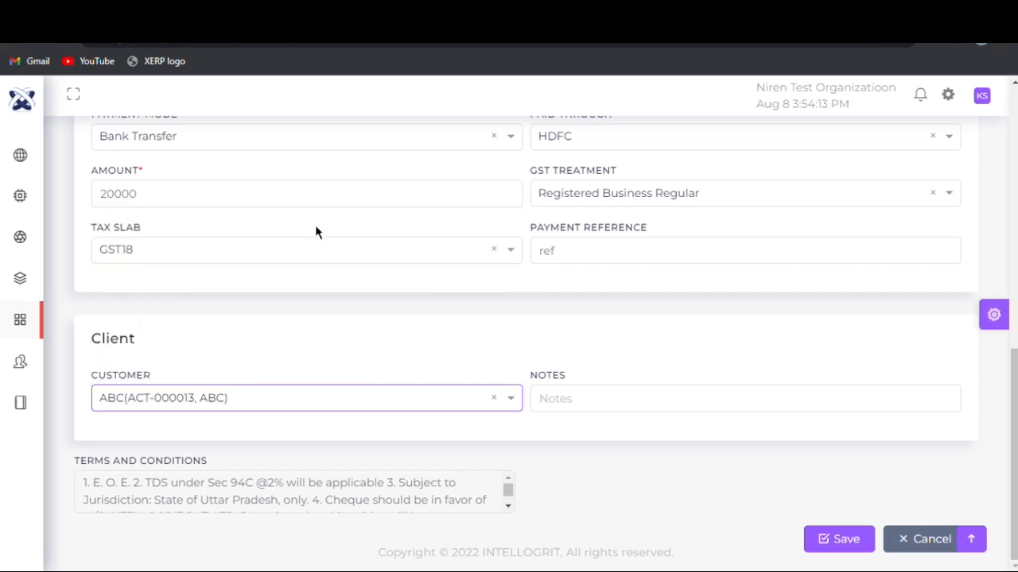
pyautogui.click(605, 403)
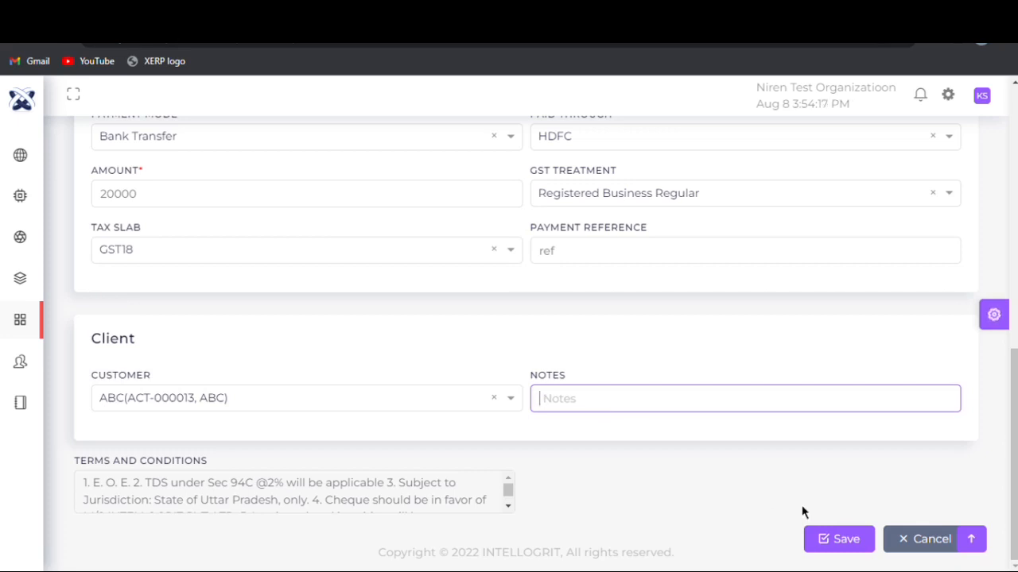
pyautogui.click(838, 540)
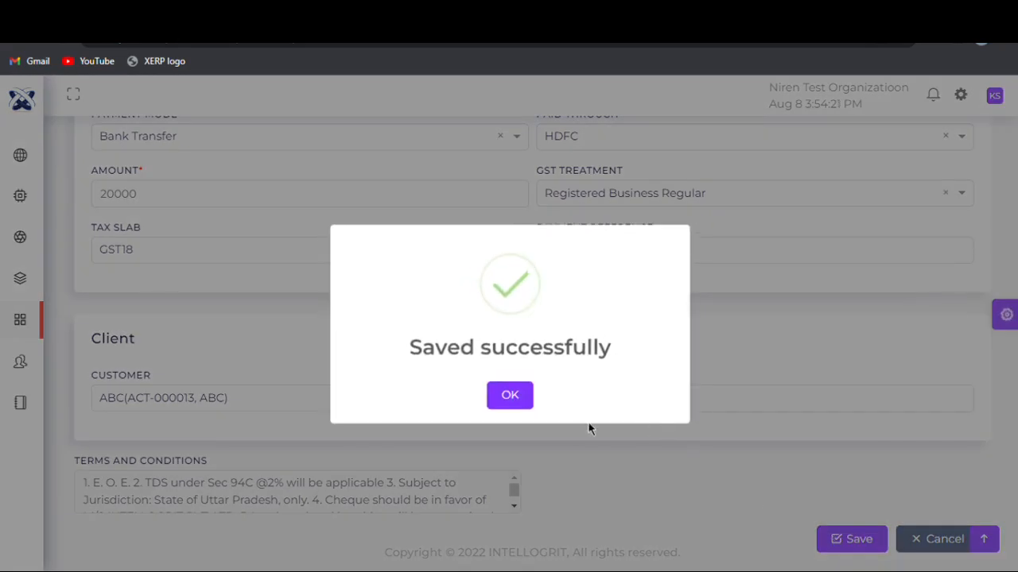
# - Dismiss the expense save confirmation and start a new bill in the finance purchase module
pyautogui.click(521, 406)
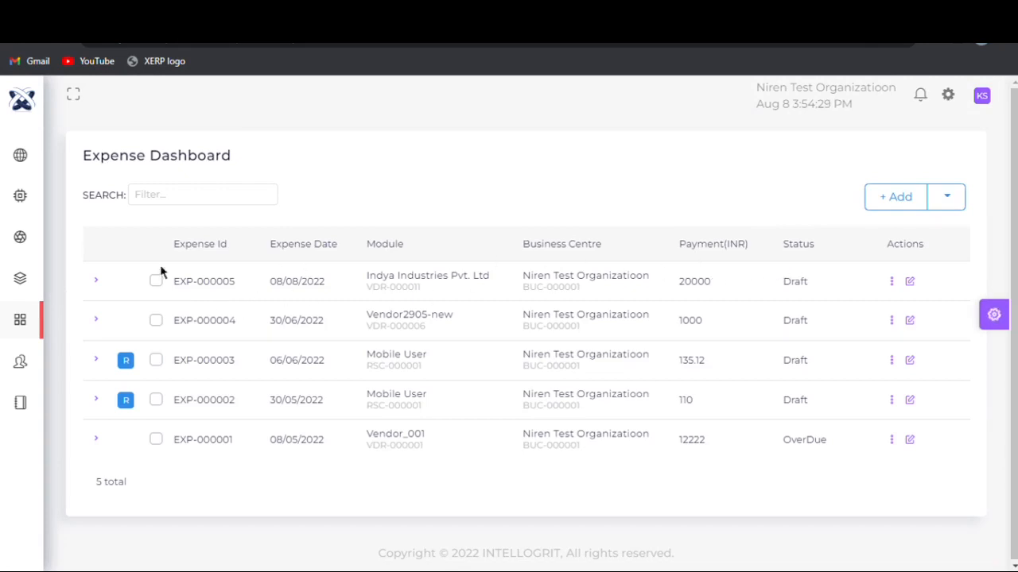
pyautogui.moveTo(6, 341)
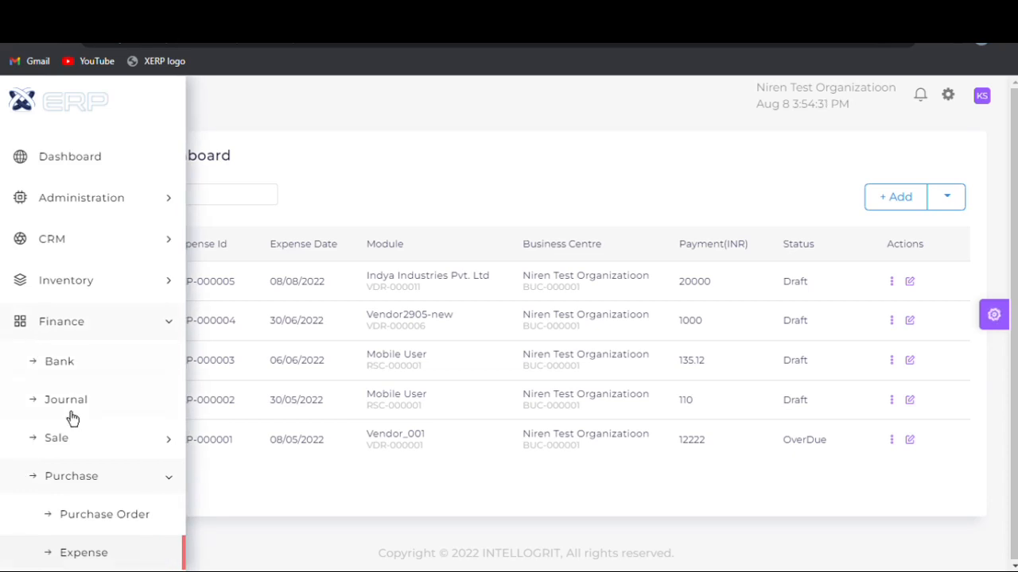
pyautogui.scroll(-5, 72, 417)
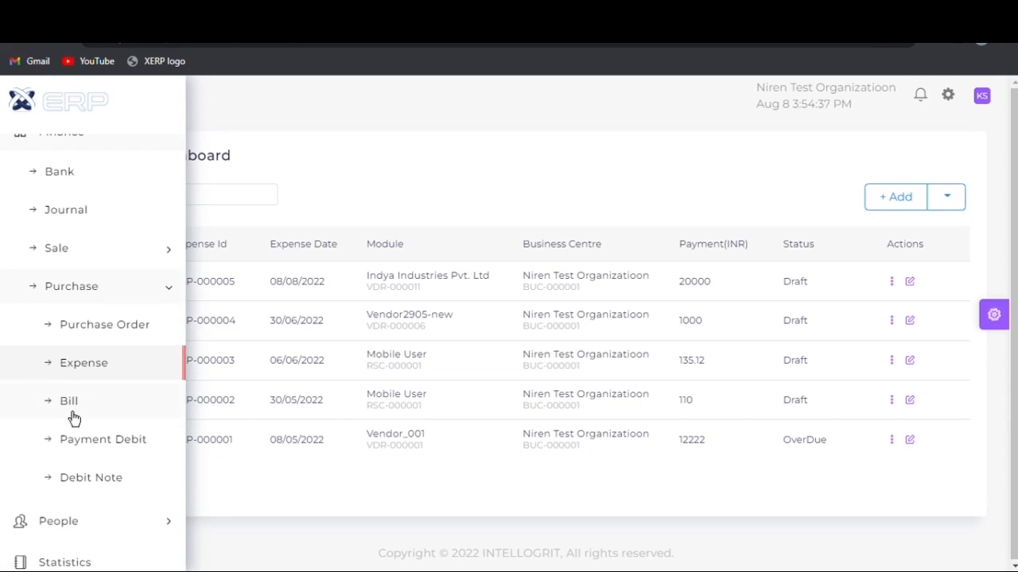
pyautogui.click(70, 402)
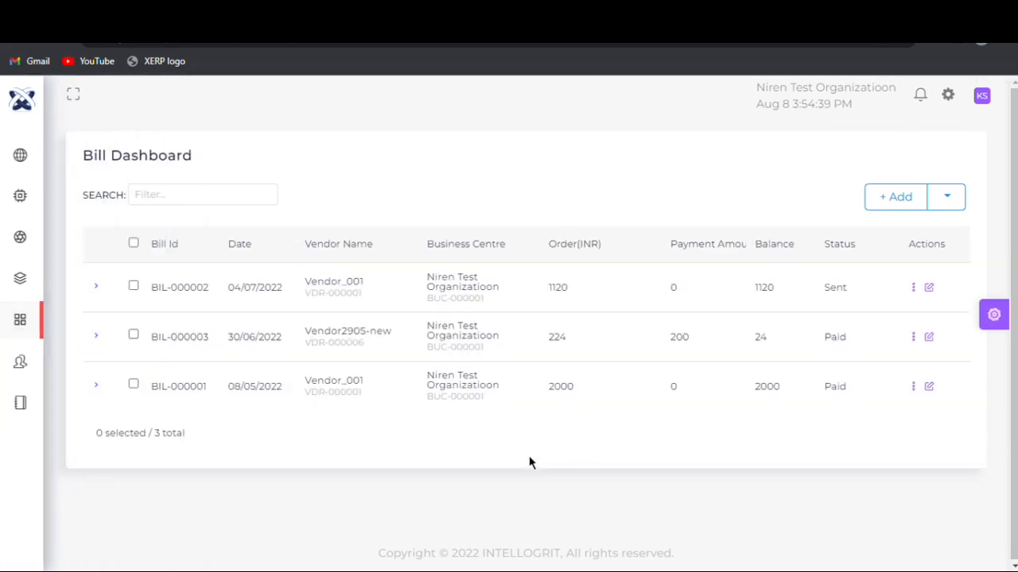
pyautogui.click(892, 216)
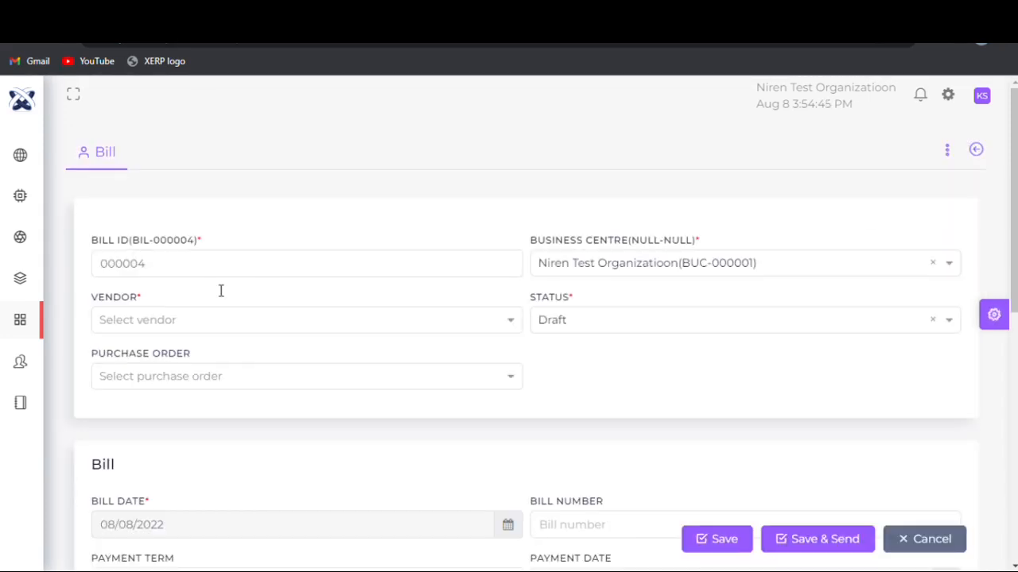
# - Set the bill's business centre to Niren Test Organizatioon and its vendor to Indya Industries Pvt. Ltd
pyautogui.click(652, 272)
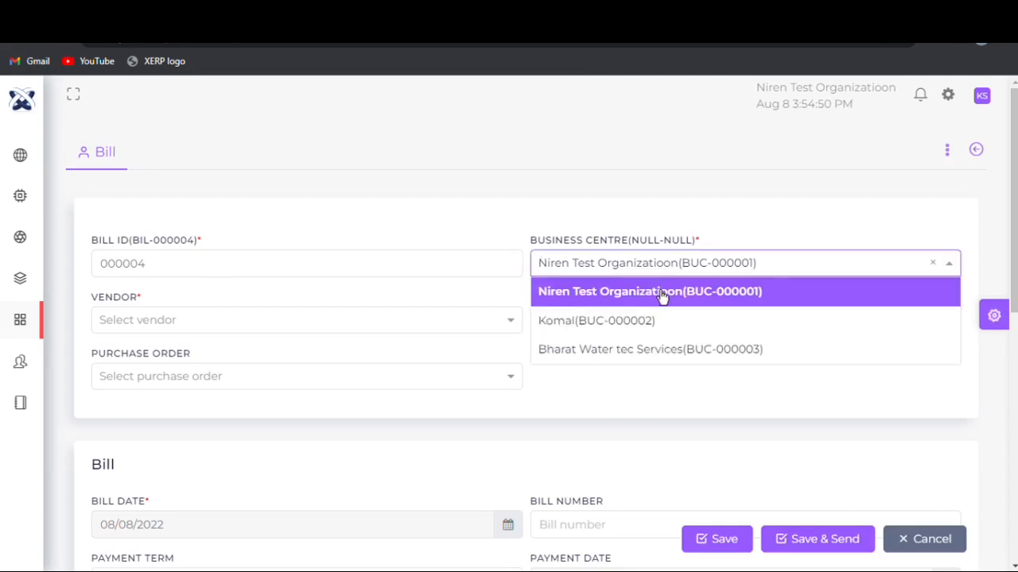
pyautogui.click(753, 291)
pyautogui.scroll(-1, 263, 256)
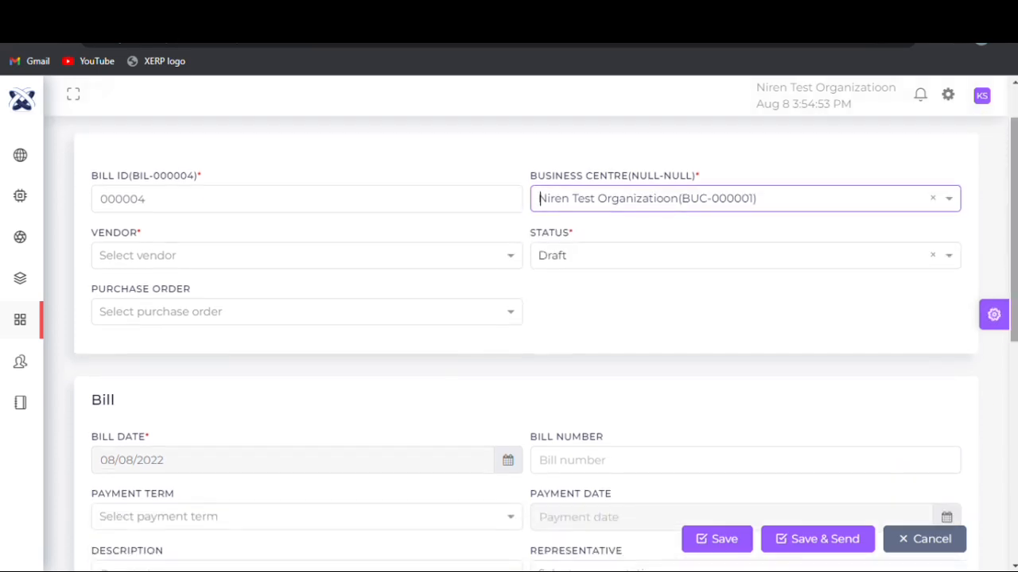
pyautogui.click(262, 255)
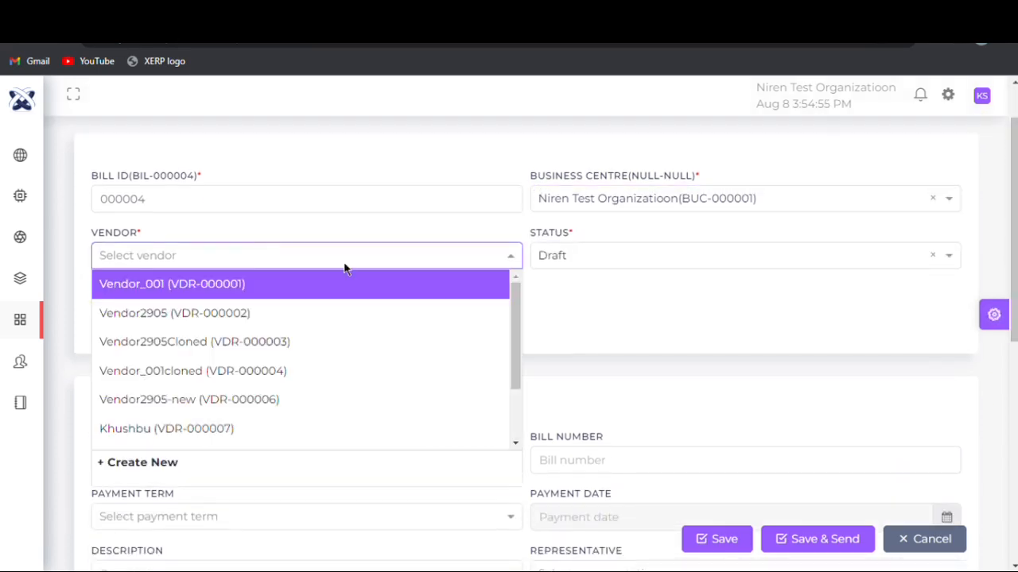
pyautogui.moveTo(513, 300); pyautogui.dragTo(514, 372)
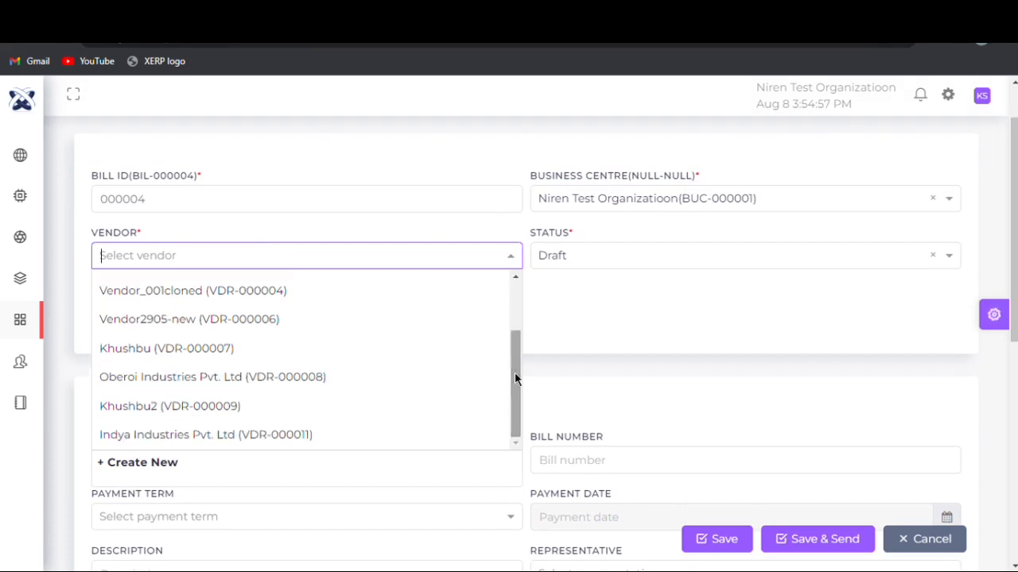
pyautogui.click(411, 447)
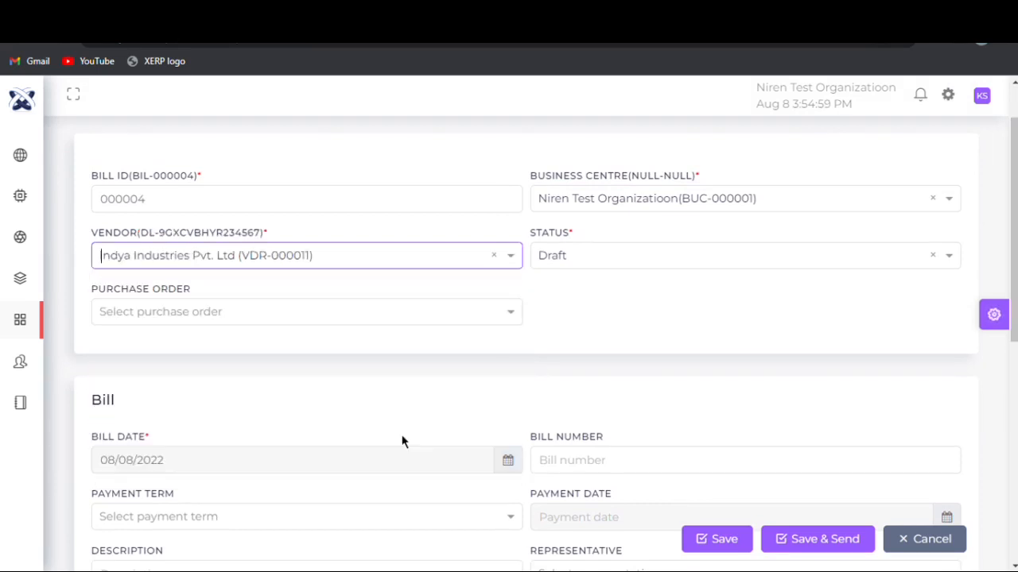
# - Set the bill status to Draft and link the vendor's purchase order dated 08/08/2022
pyautogui.click(720, 253)
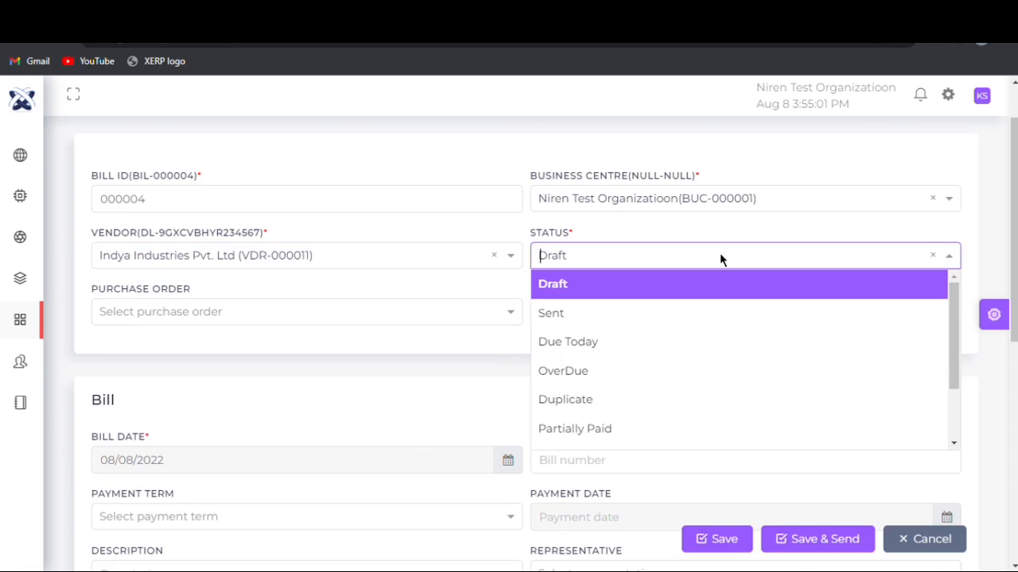
pyautogui.click(719, 288)
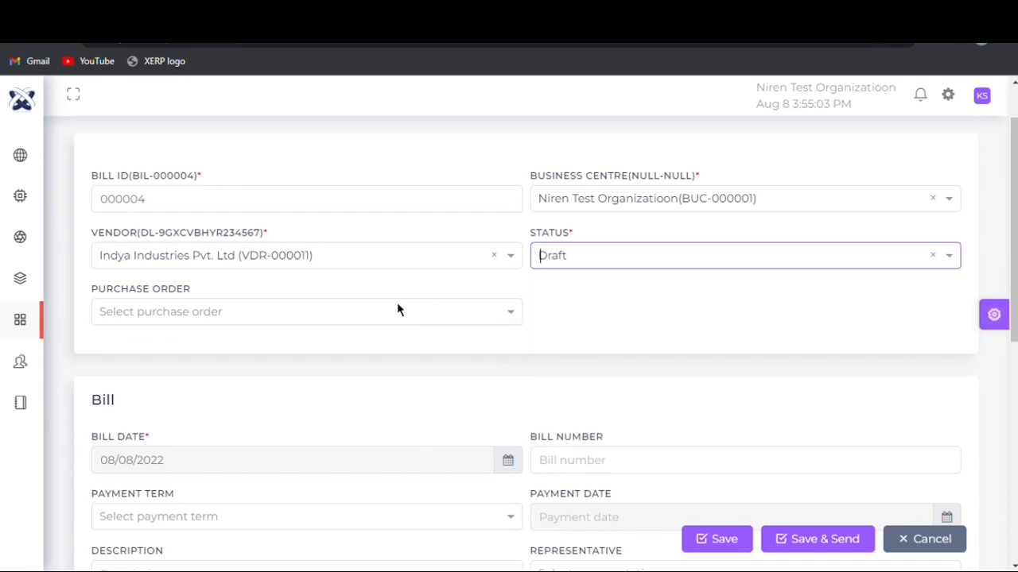
pyautogui.click(354, 314)
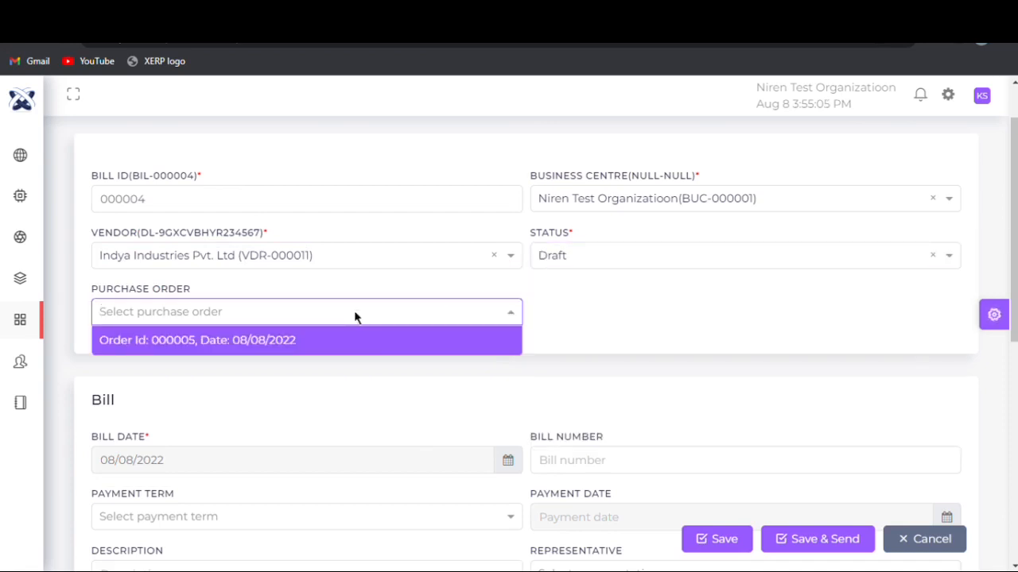
pyautogui.click(360, 352)
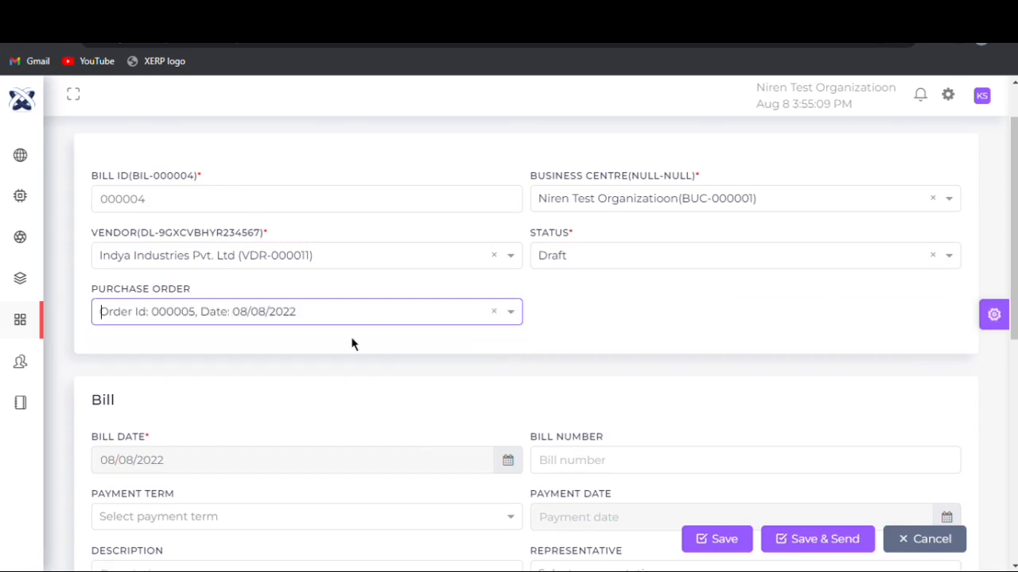
# - Enter 12345 as the bill number and set the payment term to Due End of Month
pyautogui.moveTo(1013, 225); pyautogui.dragTo(1013, 341)
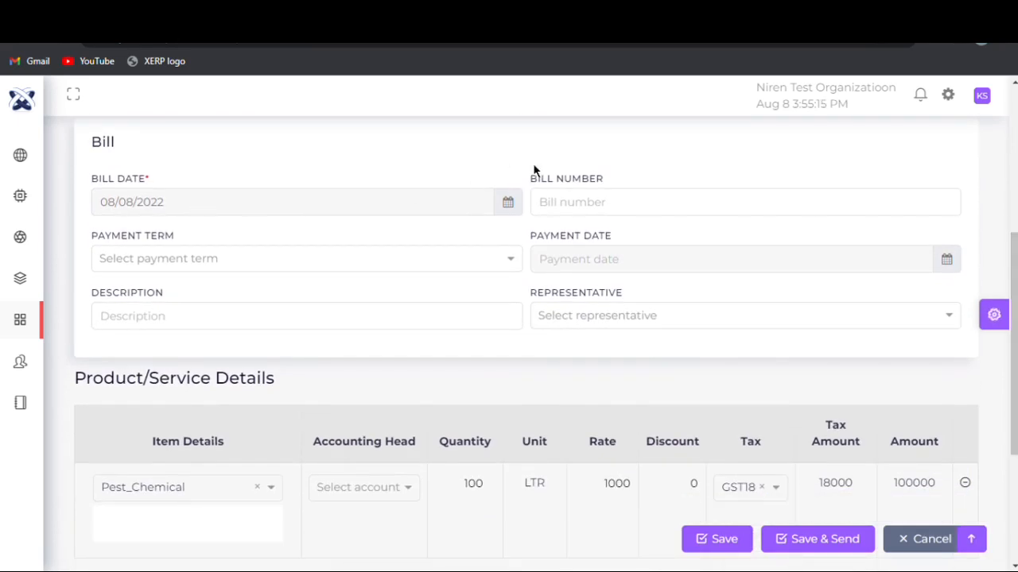
pyautogui.click(553, 204)
pyautogui.write('12345')
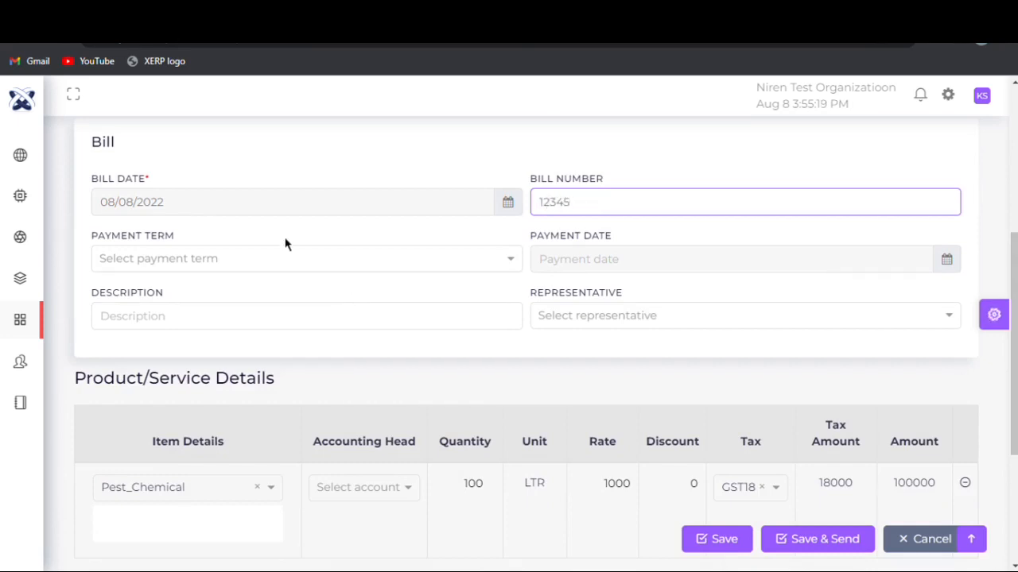
pyautogui.click(276, 260)
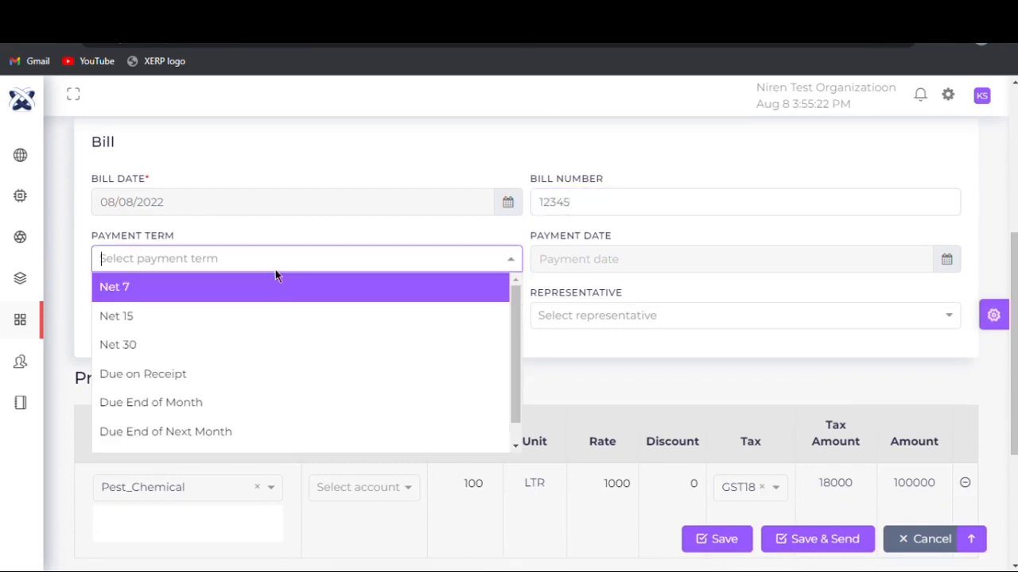
pyautogui.click(274, 425)
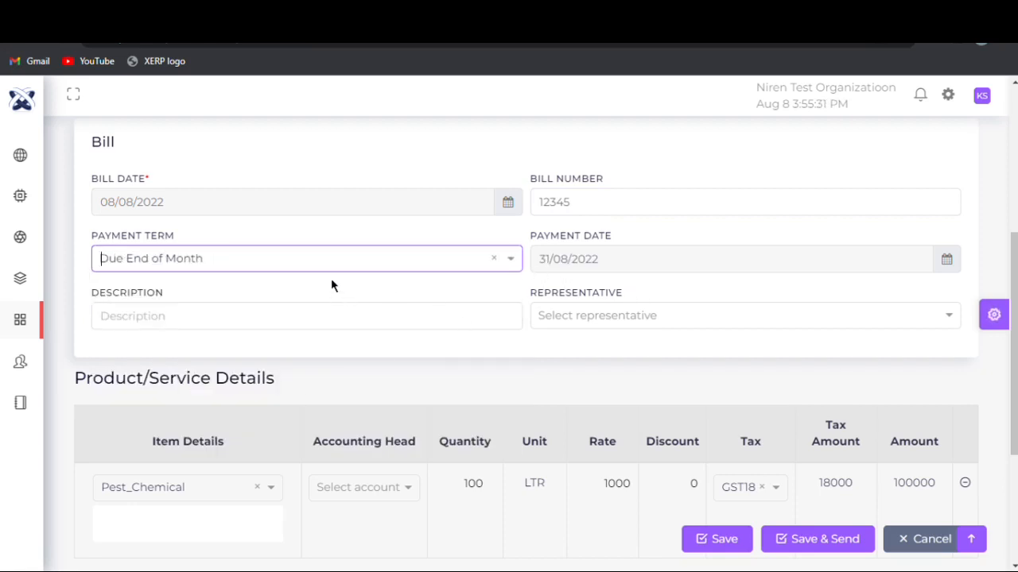
# - Enter "des" as the bill description and choose the fifth listed e-mail address as the representative
pyautogui.click(336, 331)
pyautogui.write('des')
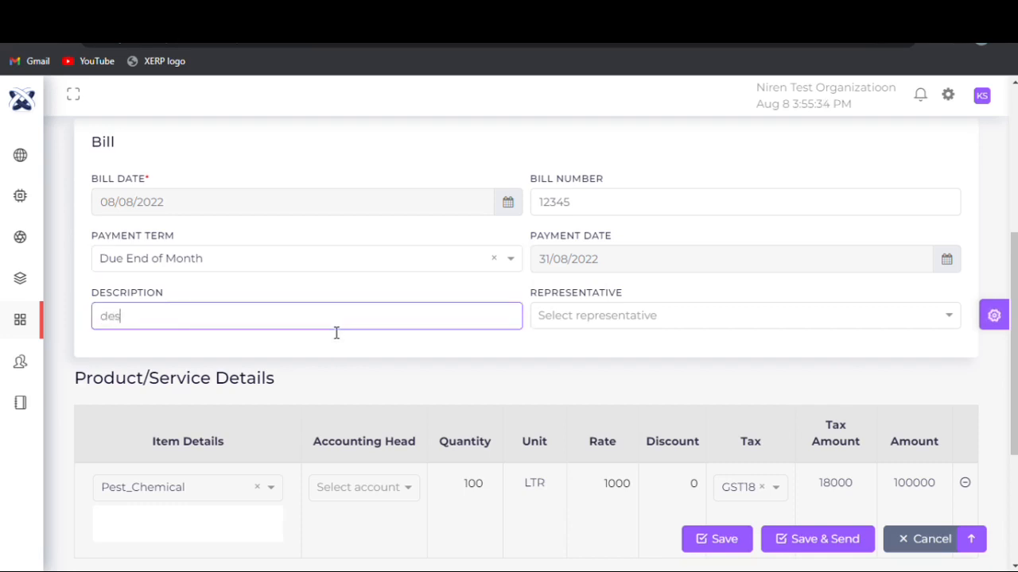
pyautogui.click(644, 310)
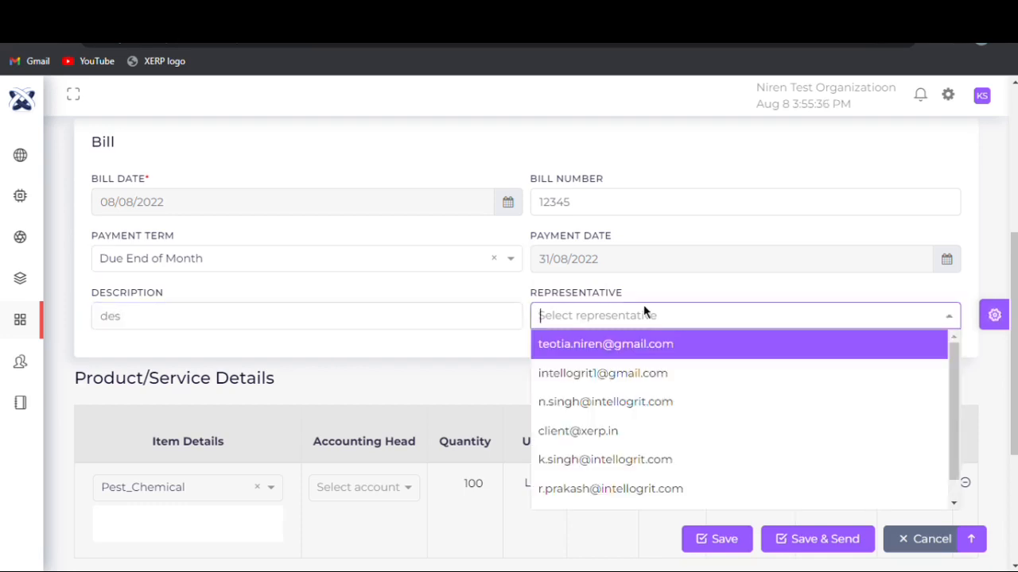
pyautogui.click(647, 459)
# - Set the accounting head of the Pest_Chemical item to Vendor Payment from the Expense group
pyautogui.scroll(-3, 472, 376)
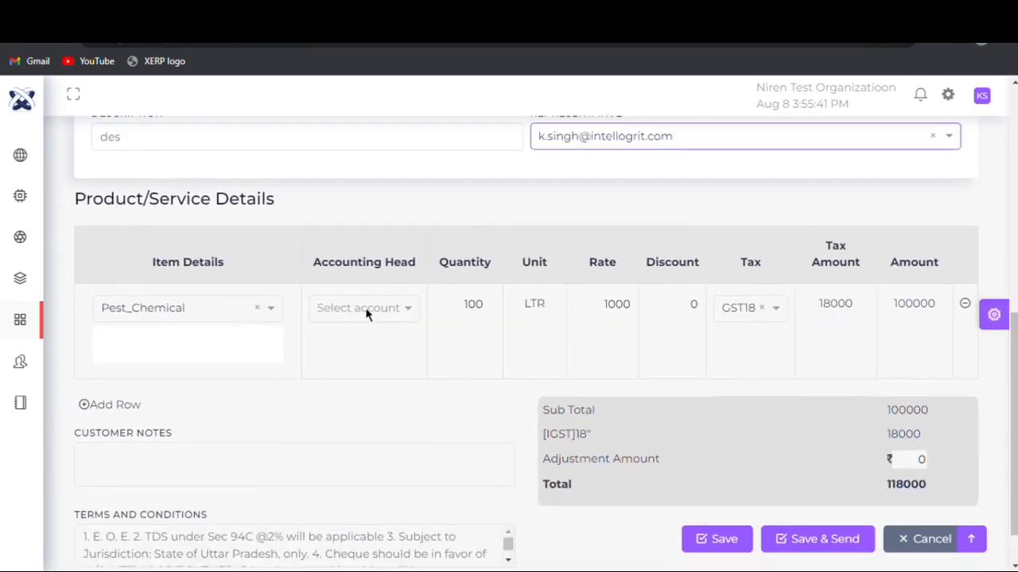
pyautogui.click(367, 310)
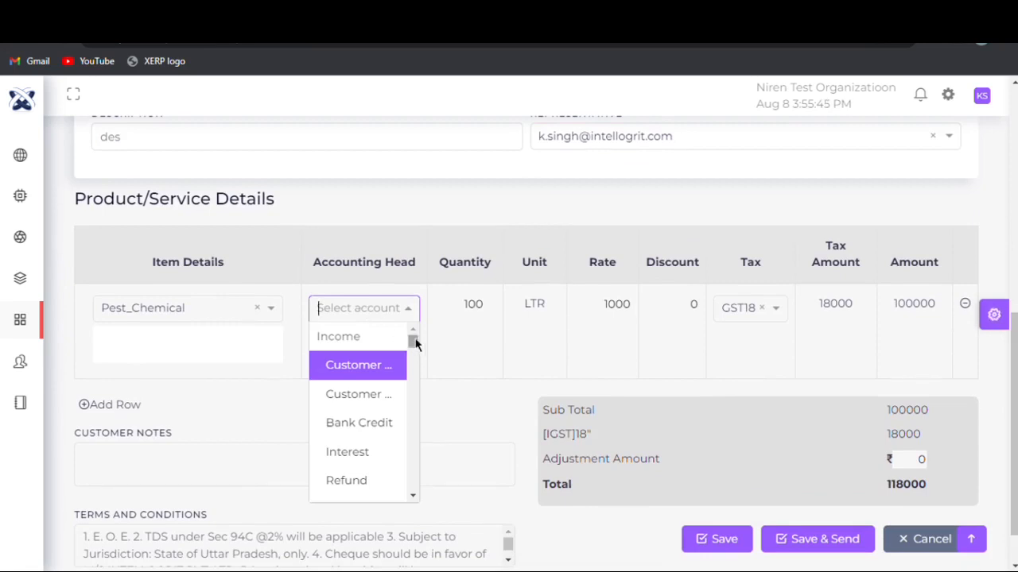
pyautogui.moveTo(414, 343); pyautogui.dragTo(415, 361)
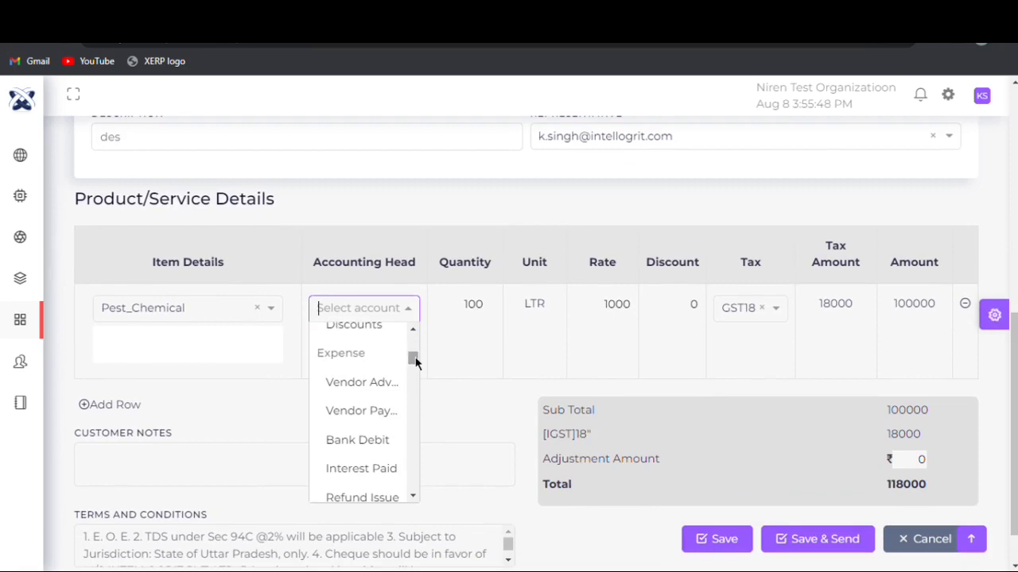
pyautogui.click(376, 411)
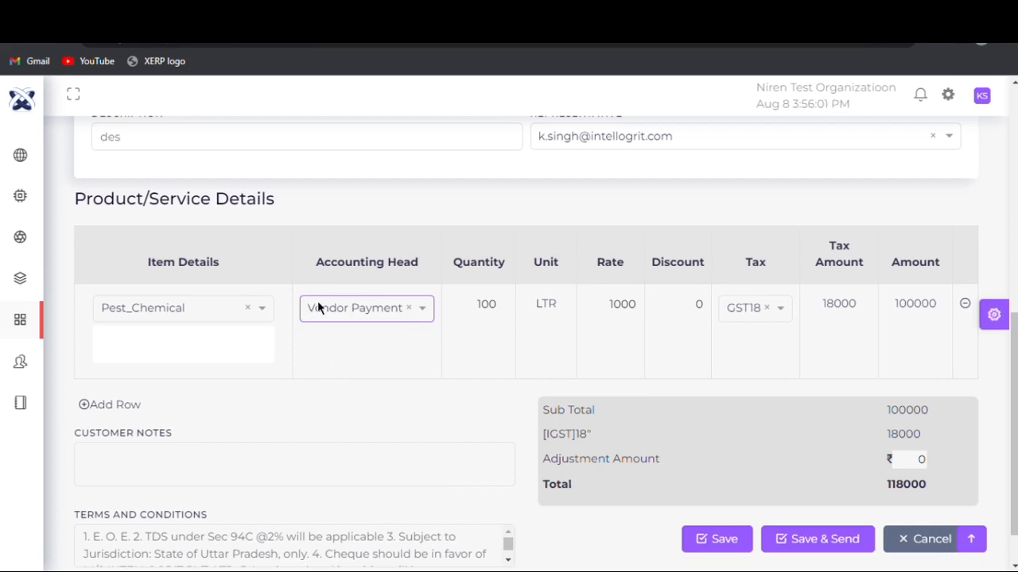
pyautogui.click(317, 302)
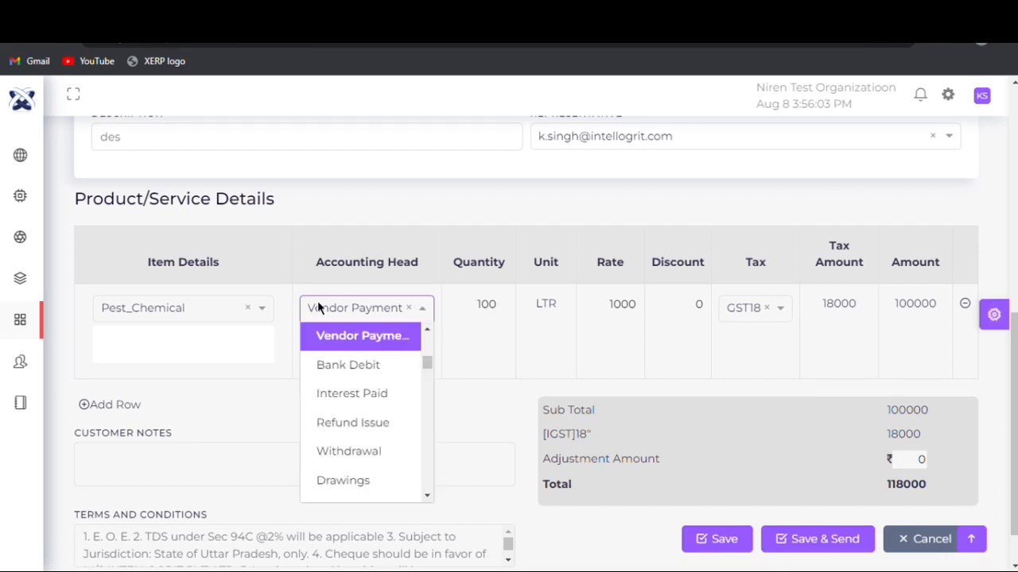
pyautogui.moveTo(427, 368); pyautogui.dragTo(427, 340)
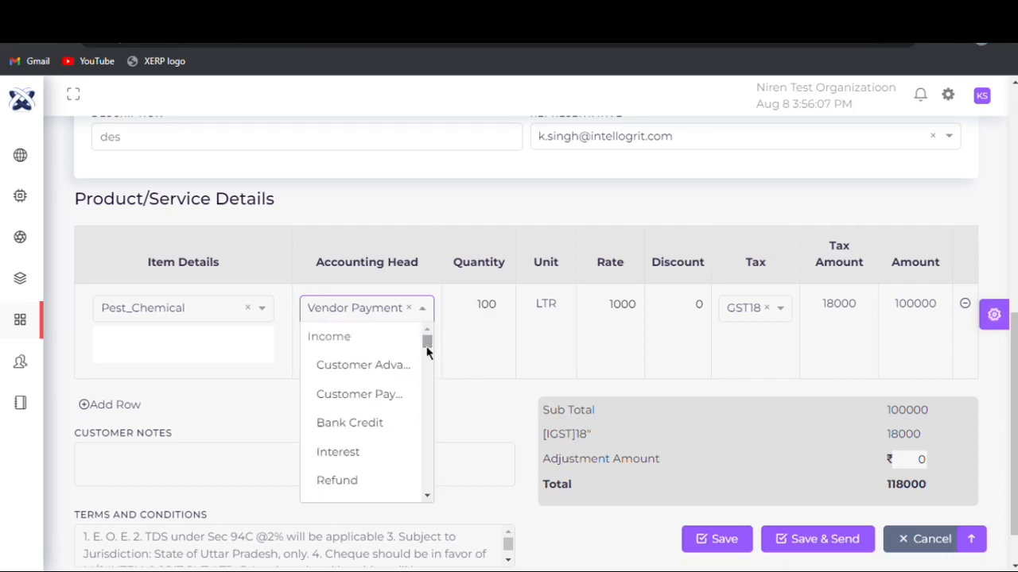
pyautogui.click(440, 367)
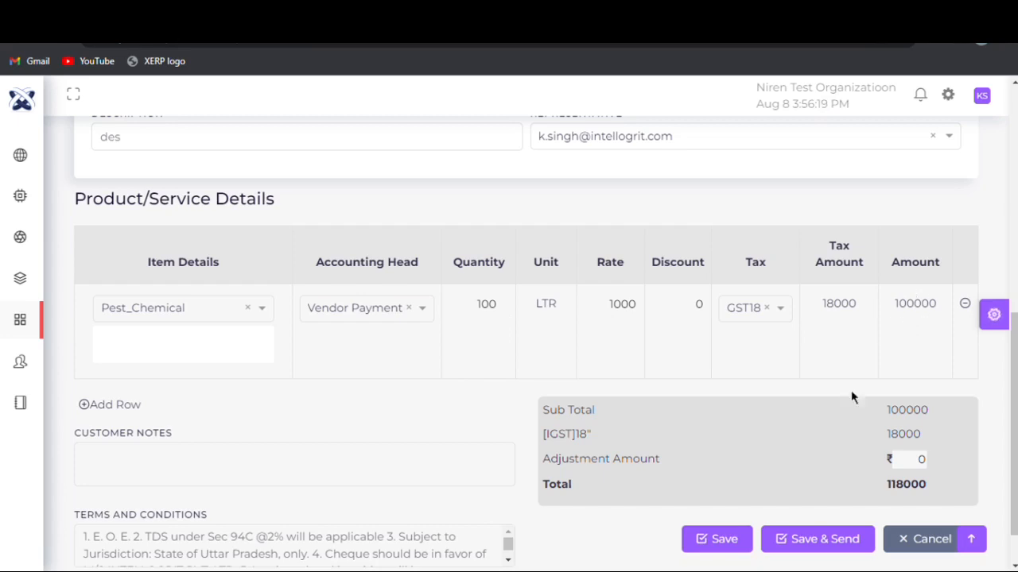
# - Save the bill without sending it and dismiss the confirmation
pyautogui.click(725, 547)
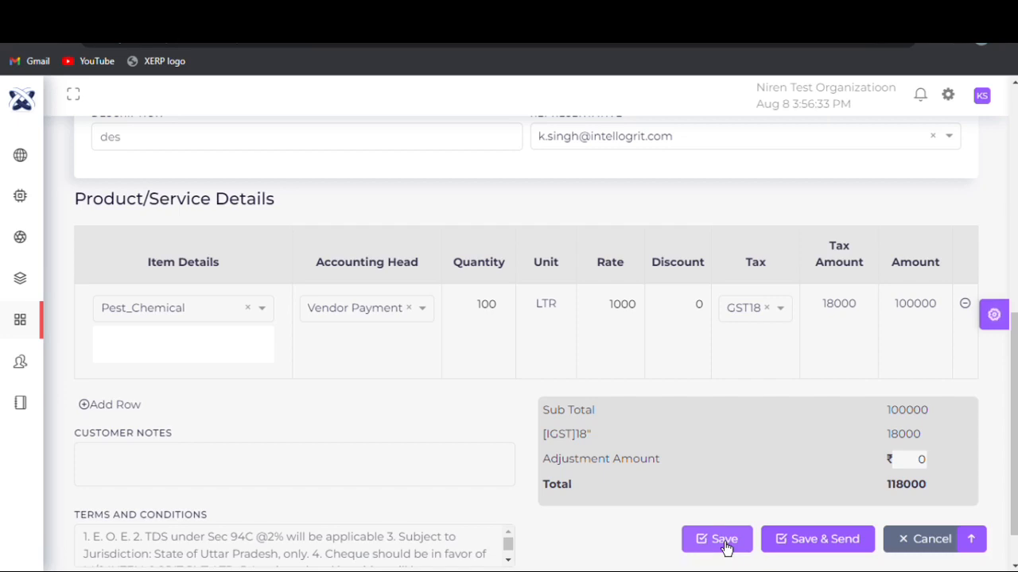
pyautogui.click(723, 540)
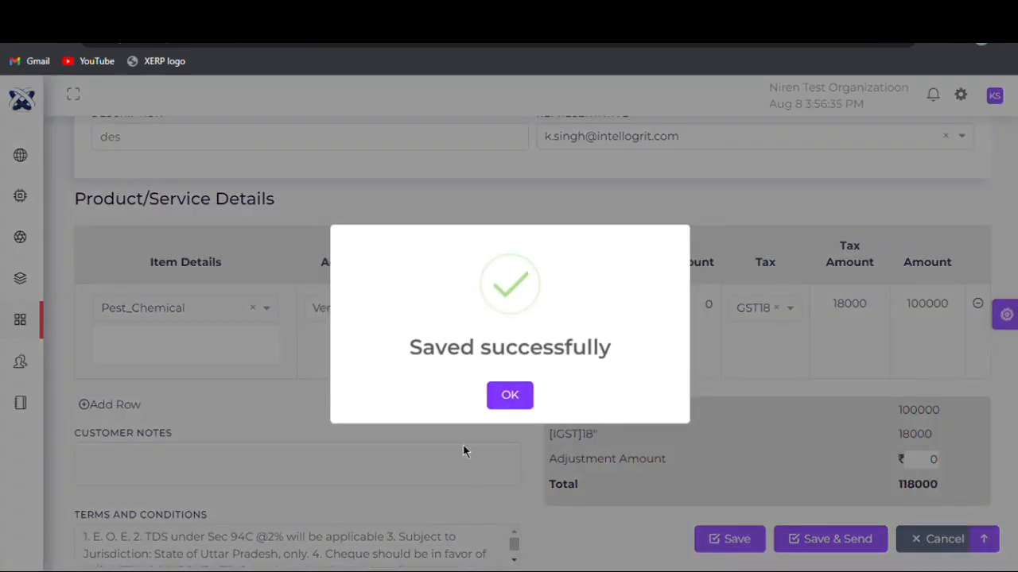
pyautogui.click(511, 404)
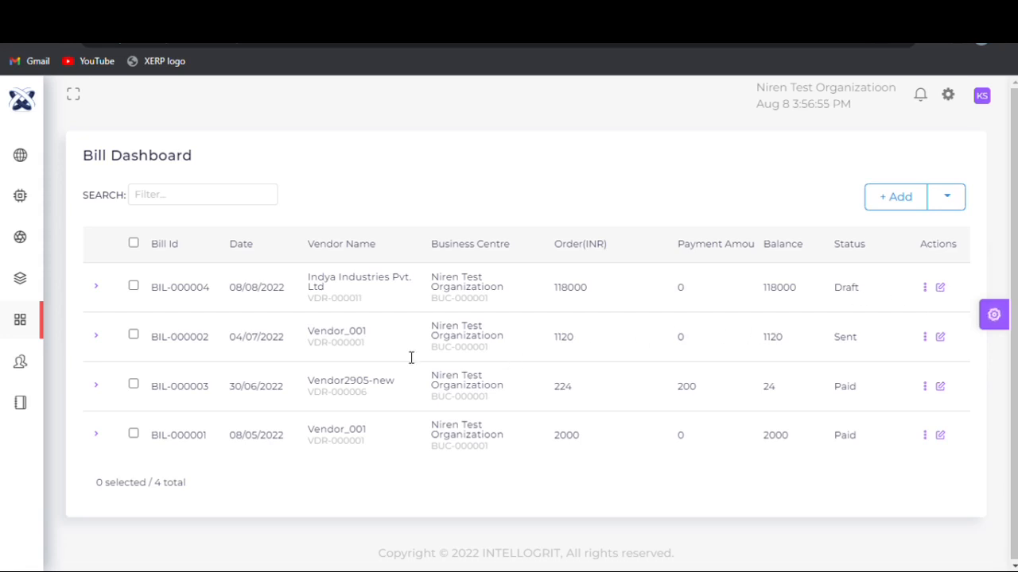
# - Start a new payment debit in the finance purchase module with Niren Test Organizatioon as its business centre
pyautogui.moveTo(5, 409)
pyautogui.scroll(-3, 91, 524)
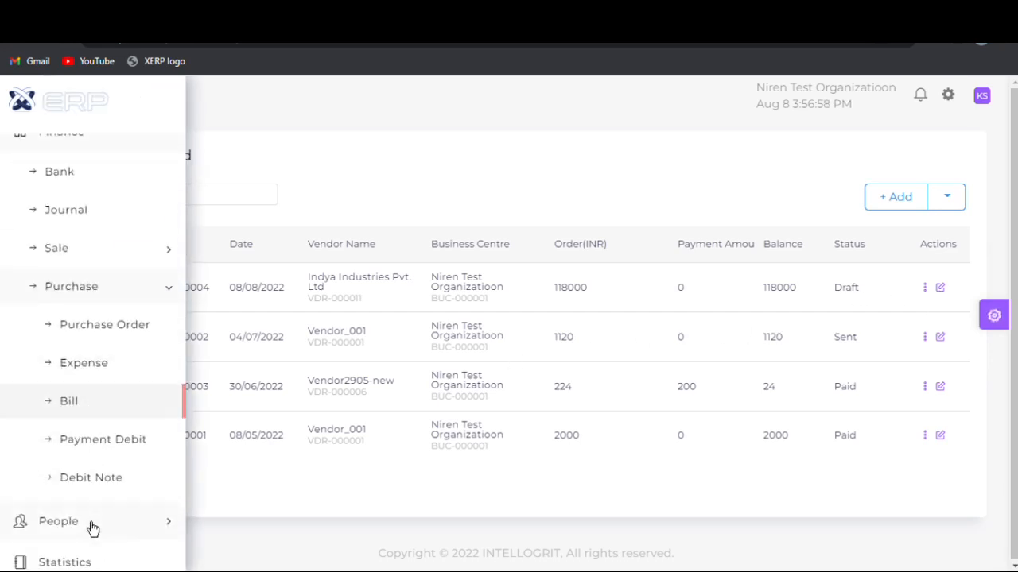
pyautogui.click(82, 444)
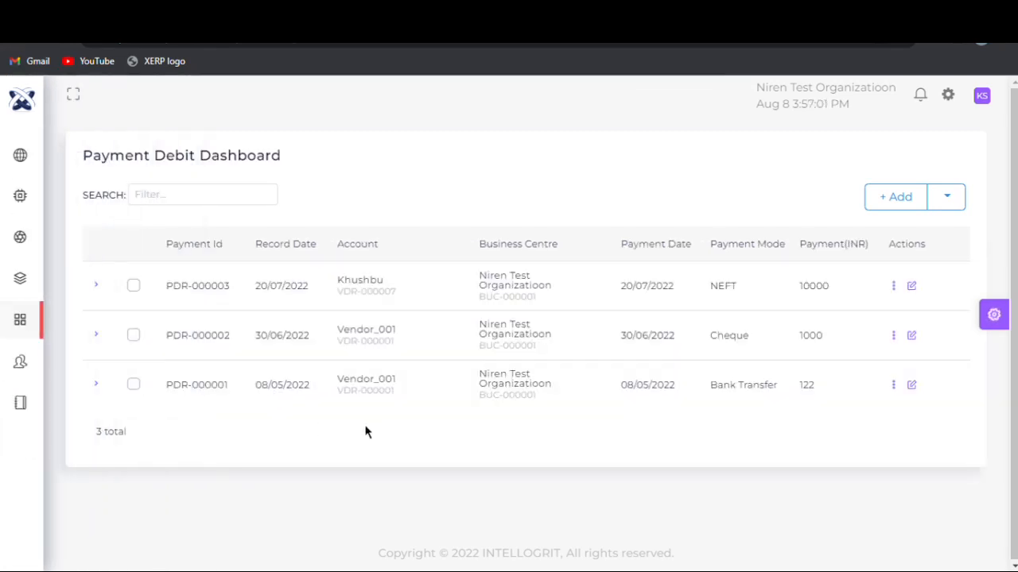
pyautogui.click(911, 203)
pyautogui.click(270, 283)
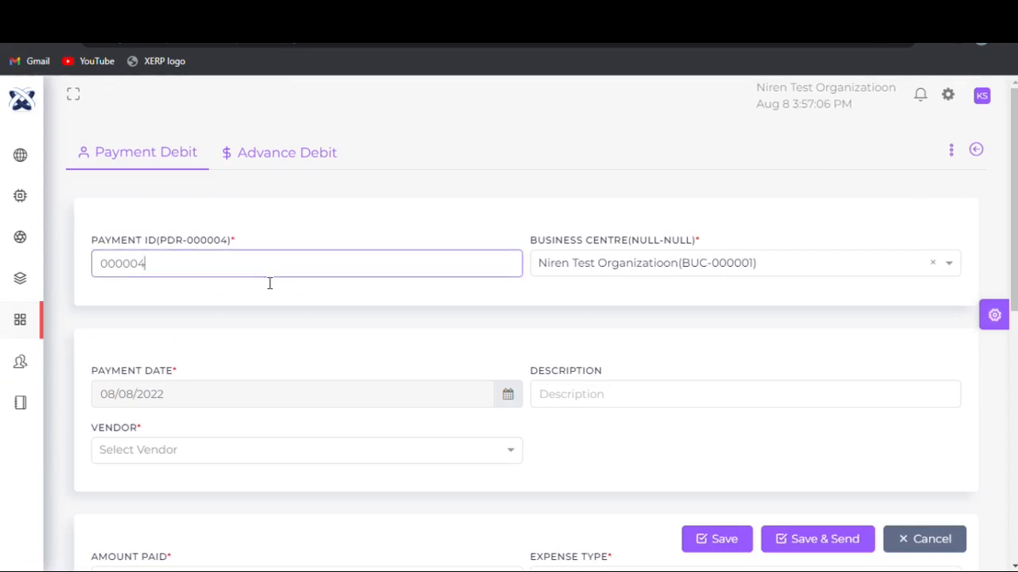
pyautogui.click(646, 266)
pyautogui.click(648, 294)
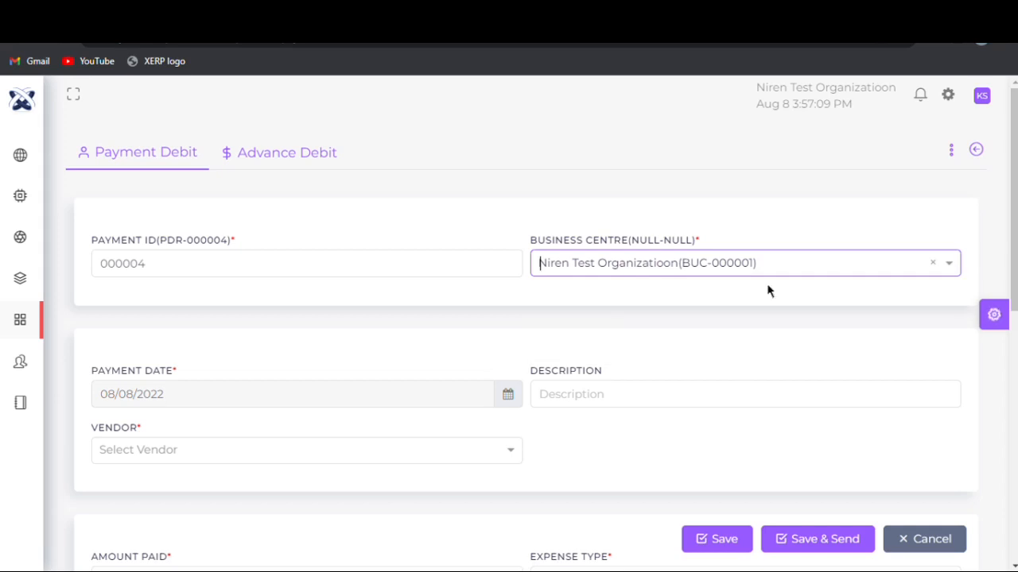
pyautogui.scroll(-2, 624, 287)
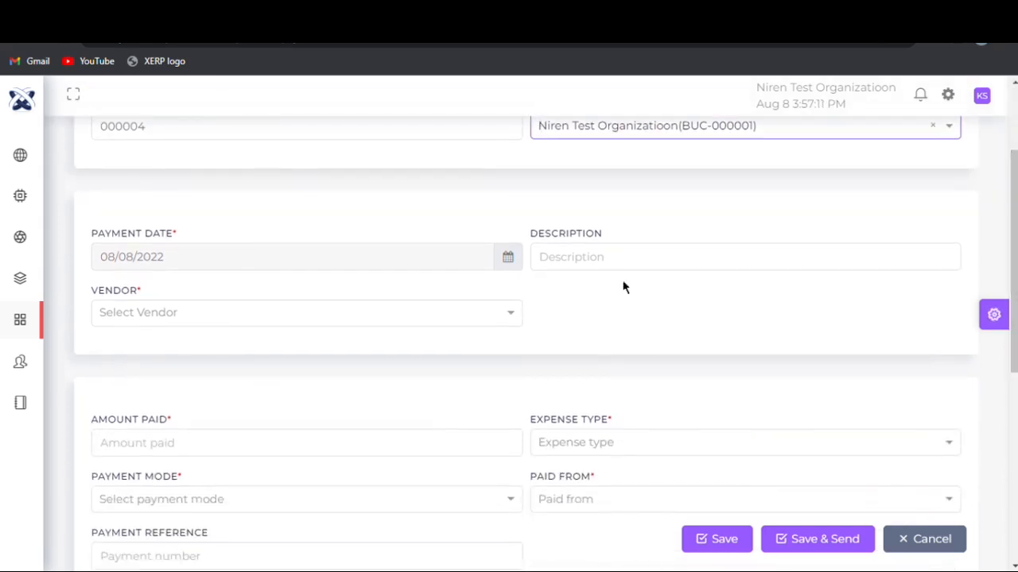
# - Date the payment debit 08/08/2022 and enter "des" as its description
pyautogui.click(511, 259)
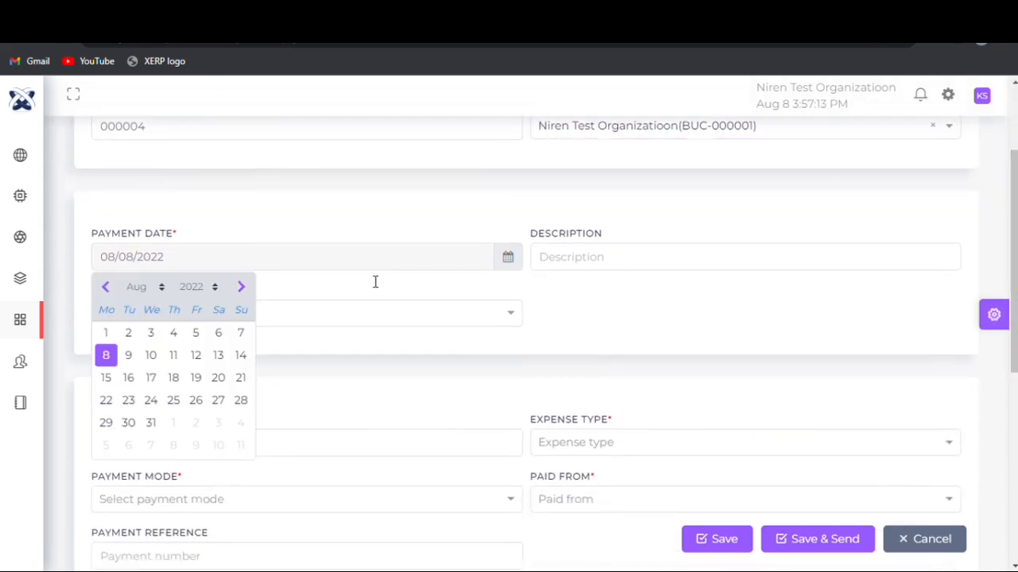
pyautogui.click(105, 360)
pyautogui.click(623, 270)
pyautogui.write('des')
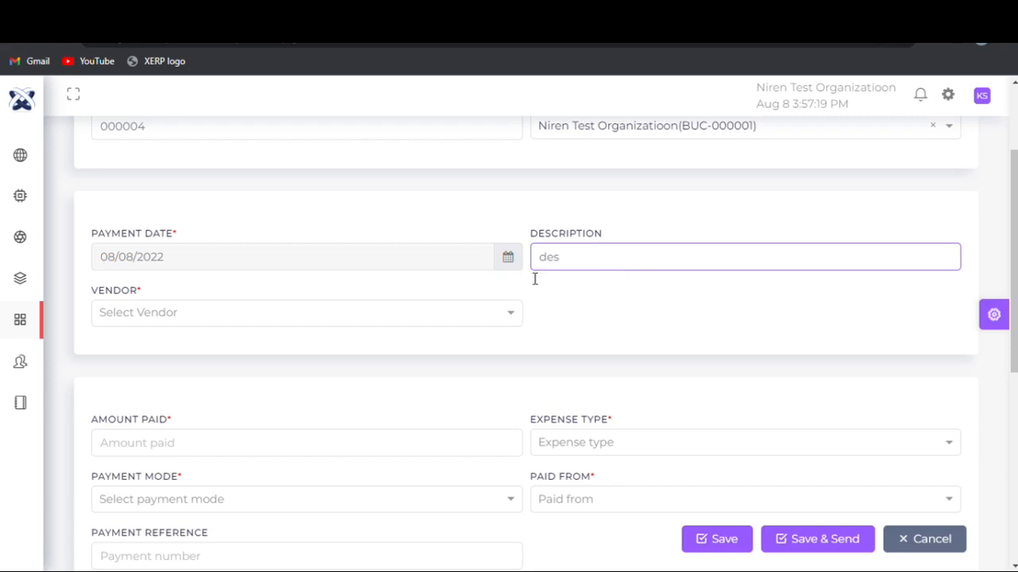
# - Choose Indya Industries Pvt. Ltd as the vendor of the payment debit
pyautogui.click(394, 306)
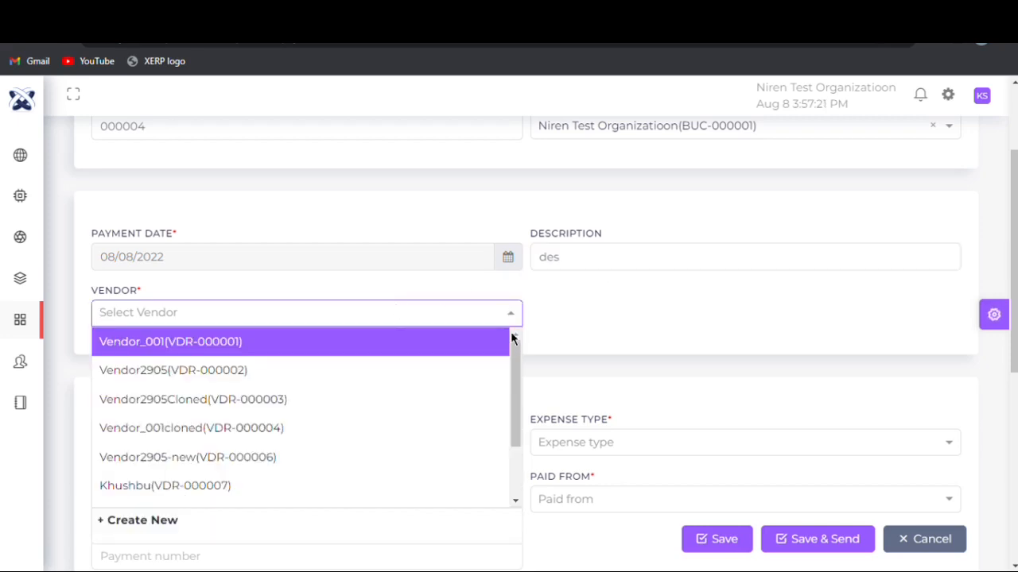
pyautogui.scroll(-3, 513, 397)
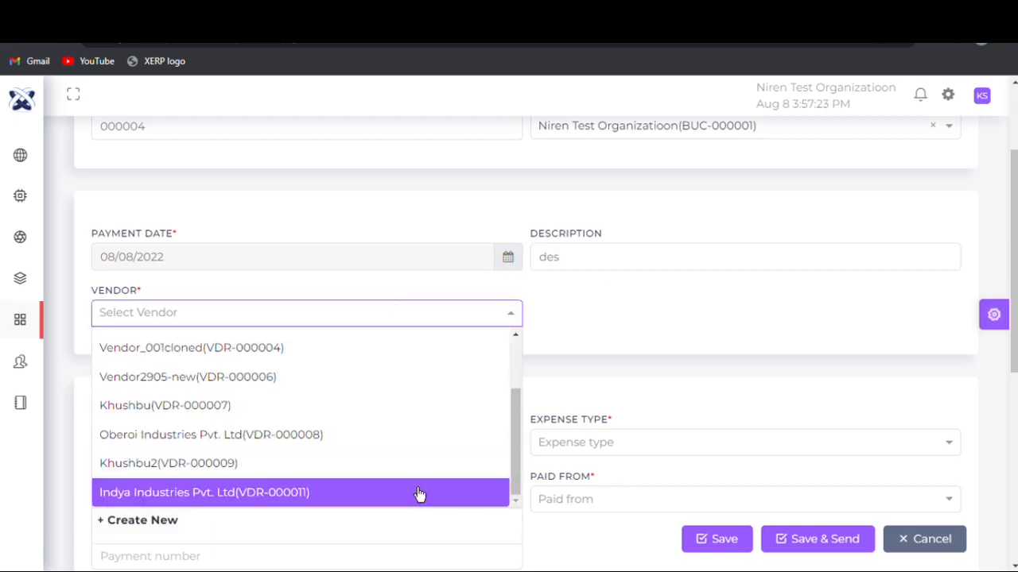
pyautogui.click(417, 496)
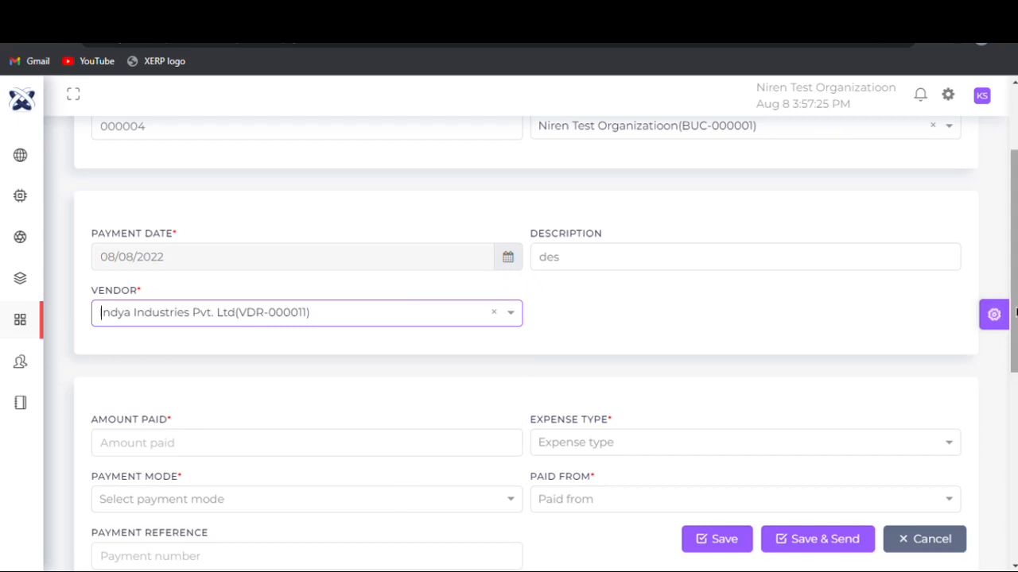
# - Set the amount paid to 20000 and the expense type to Vendor Payment
pyautogui.scroll(-3, 1015, 312)
pyautogui.click(330, 215)
pyautogui.write('20000')
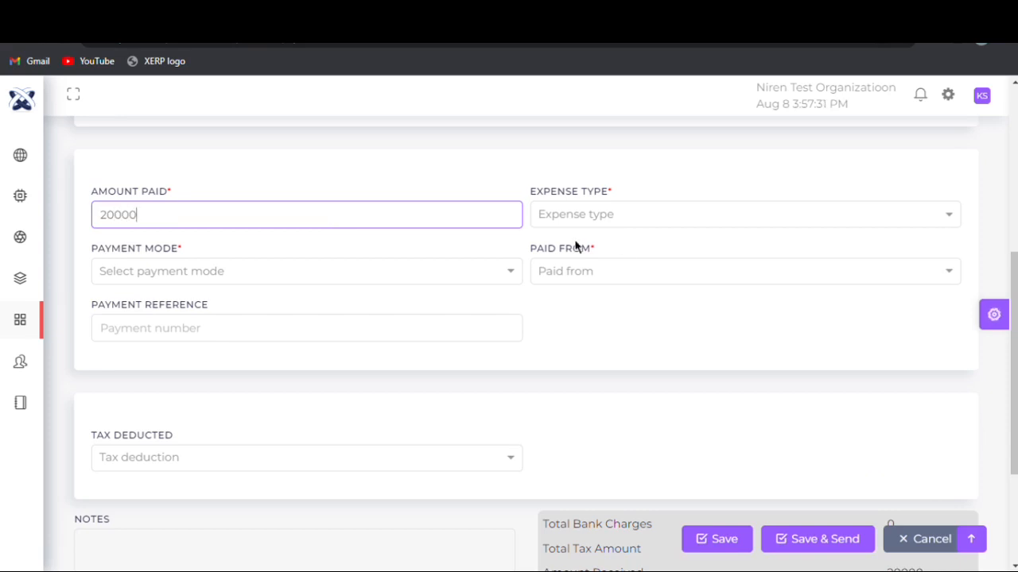
pyautogui.click(623, 221)
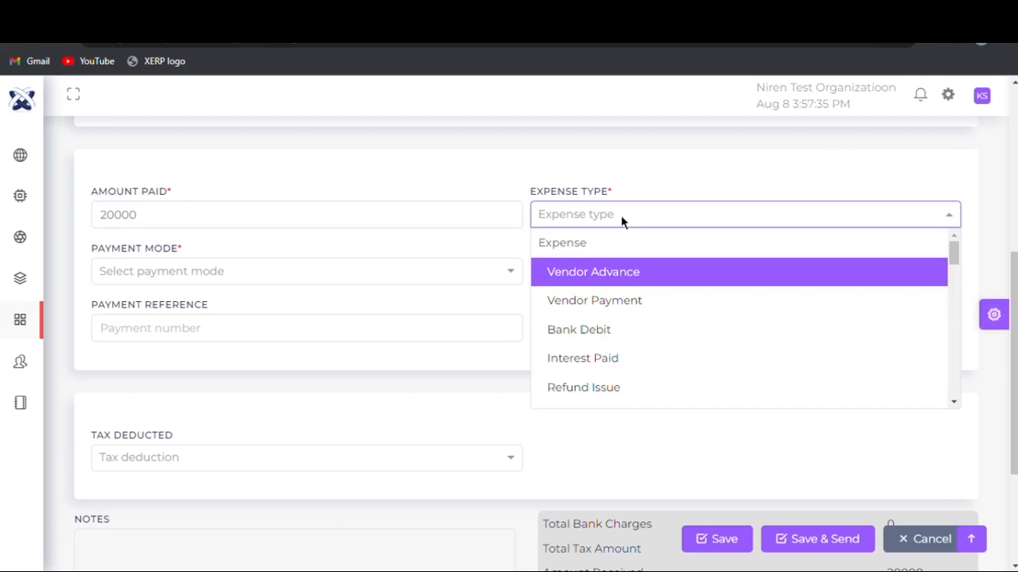
pyautogui.click(626, 300)
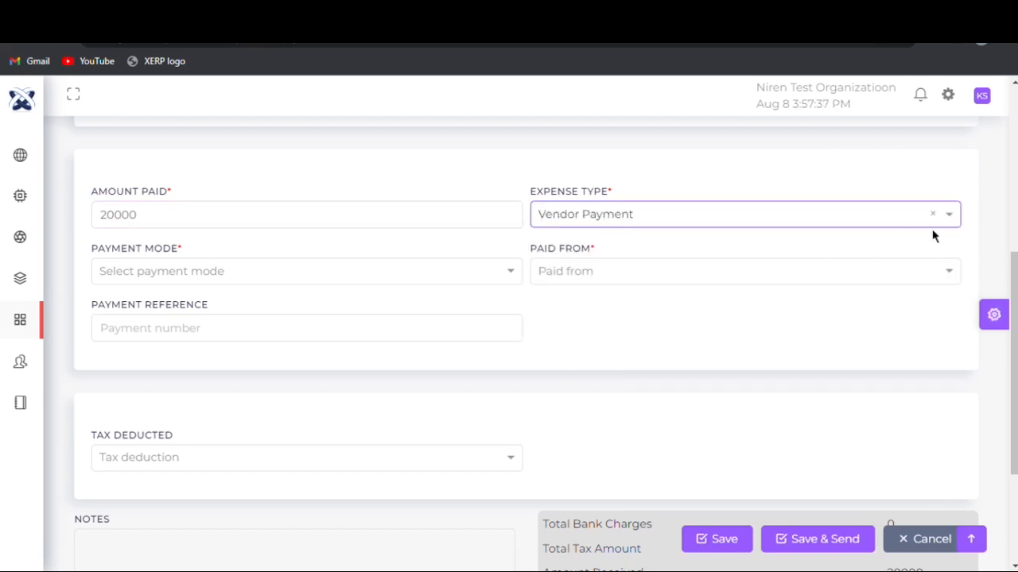
# - Set the payment mode to Bank Transfer from the second listed HDFC account, with "ref" as the payment reference
pyautogui.scroll(-2, 556, 238)
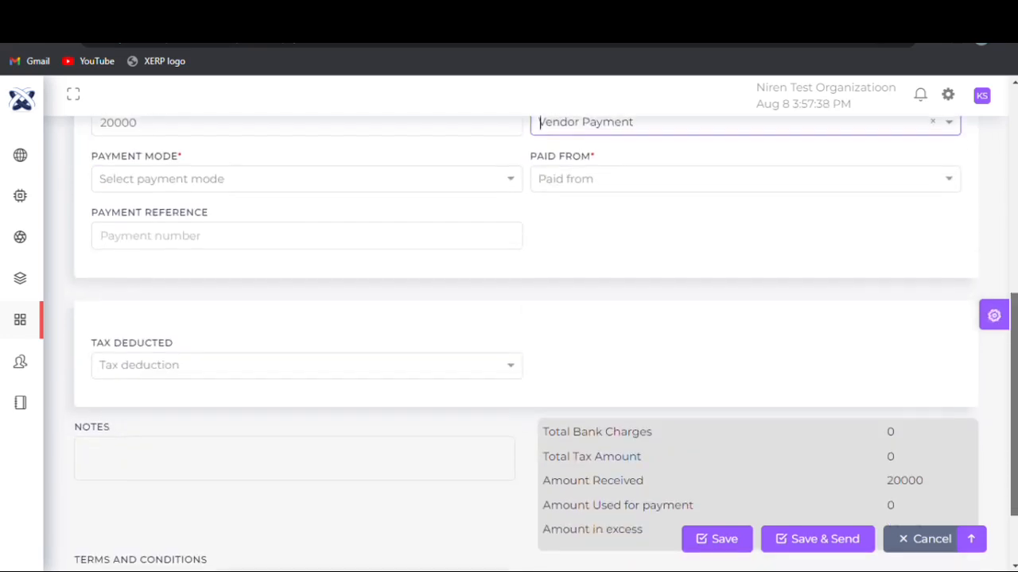
pyautogui.click(290, 176)
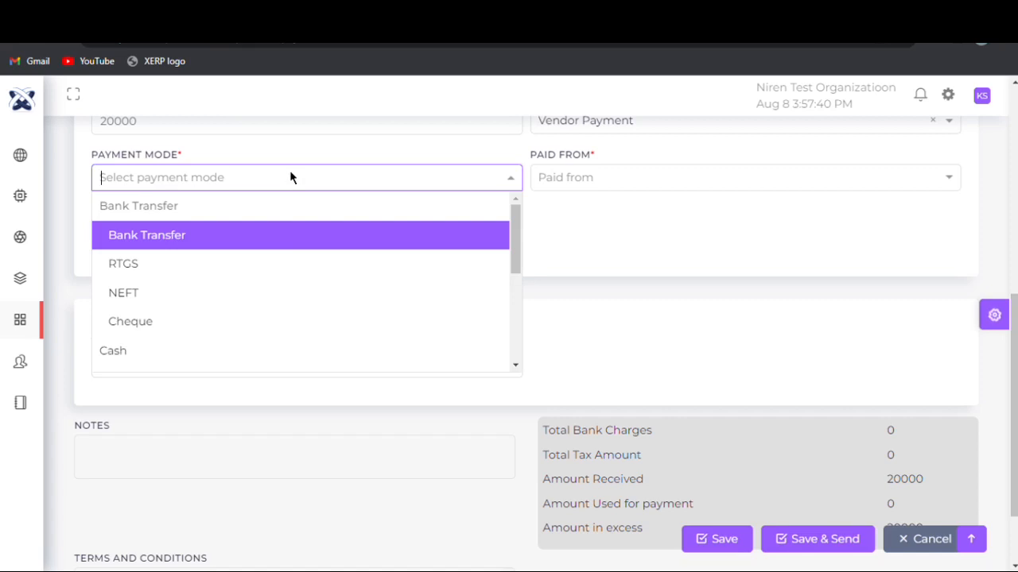
pyautogui.click(286, 236)
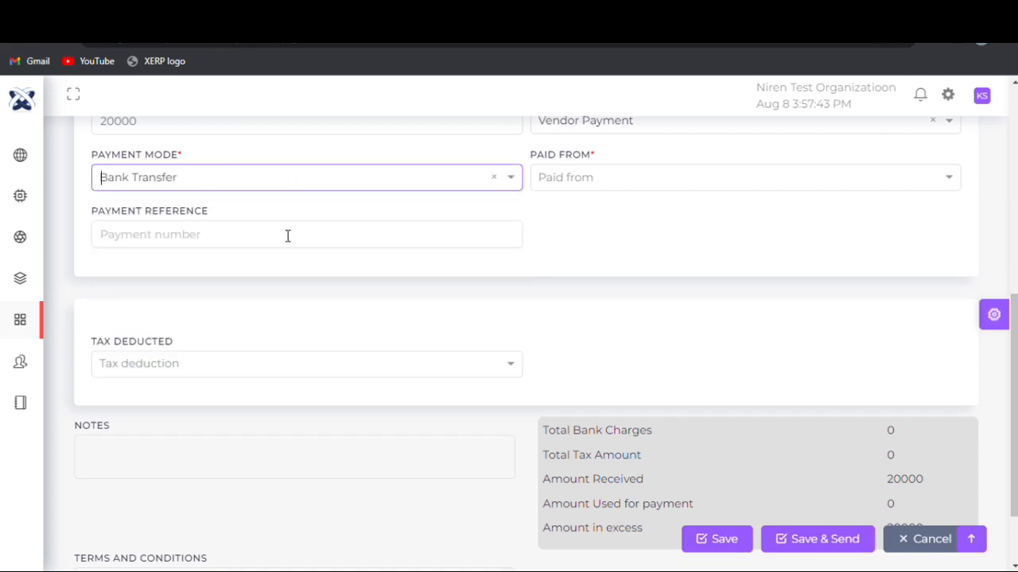
pyautogui.click(547, 178)
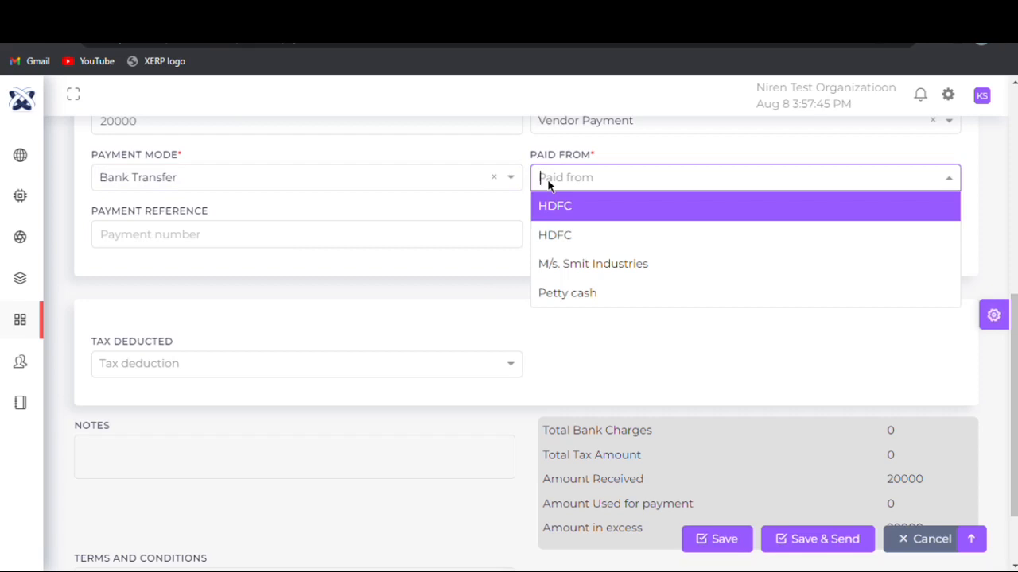
pyautogui.click(548, 233)
pyautogui.click(321, 243)
pyautogui.write('ref')
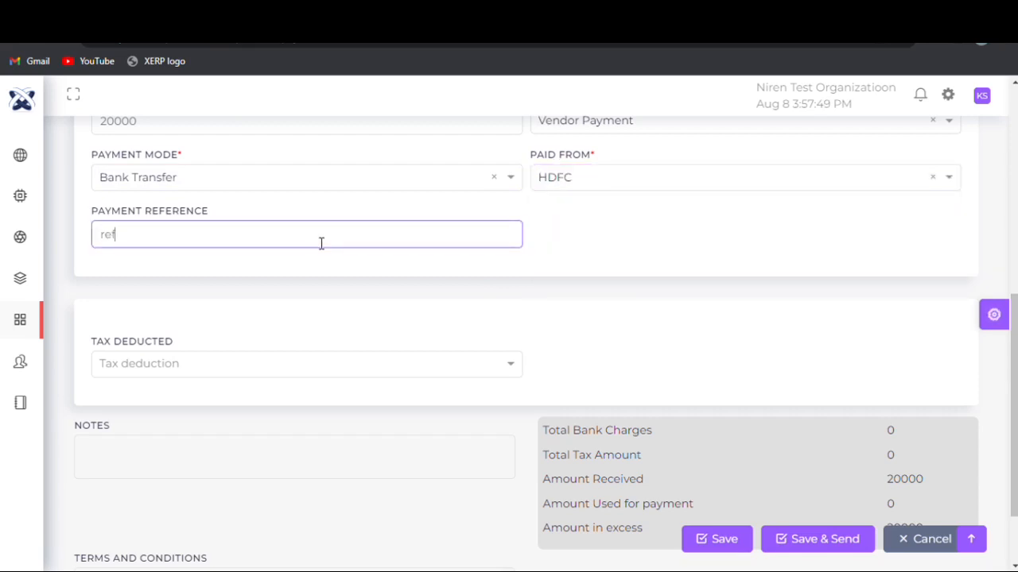
# - Set tax deducted to No on the payment debit, save it without sending and dismiss the confirmation
pyautogui.scroll(-1, 1014, 383)
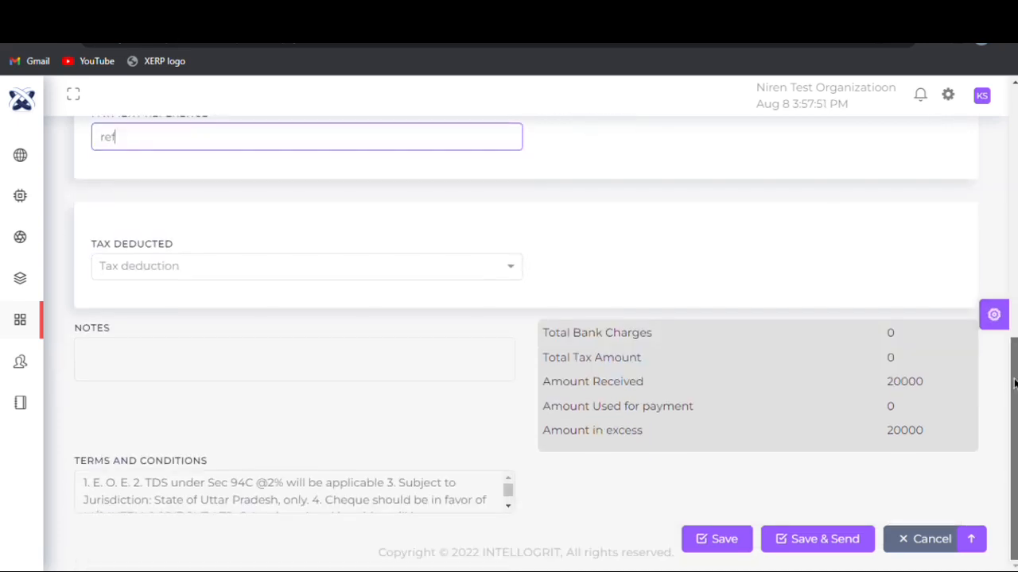
pyautogui.click(150, 262)
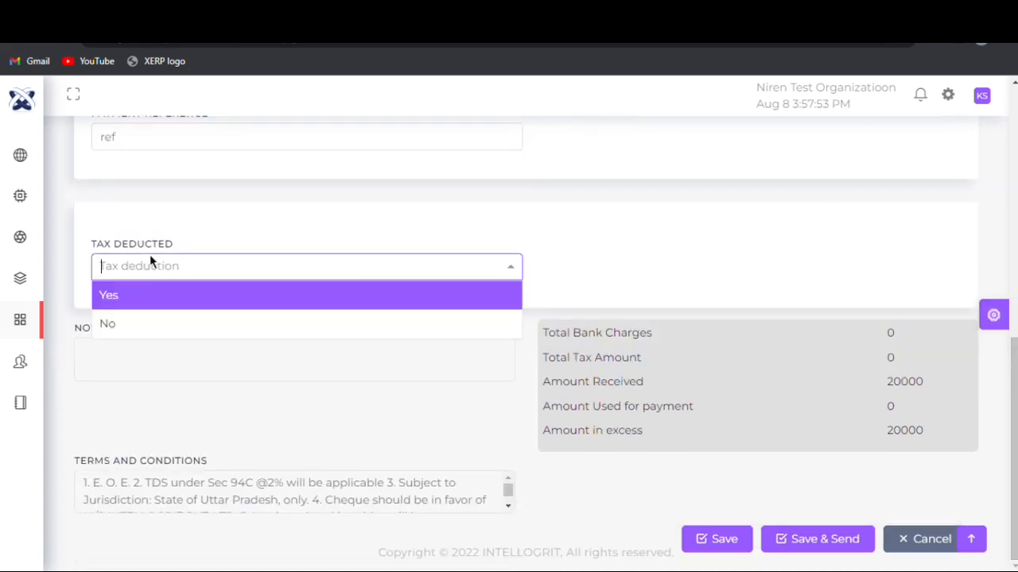
pyautogui.click(152, 323)
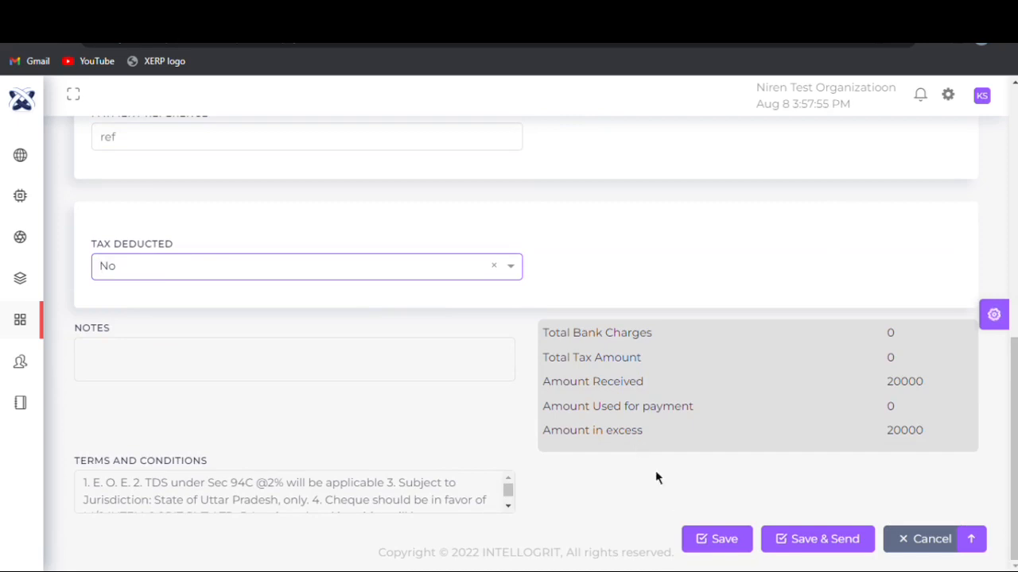
pyautogui.click(716, 550)
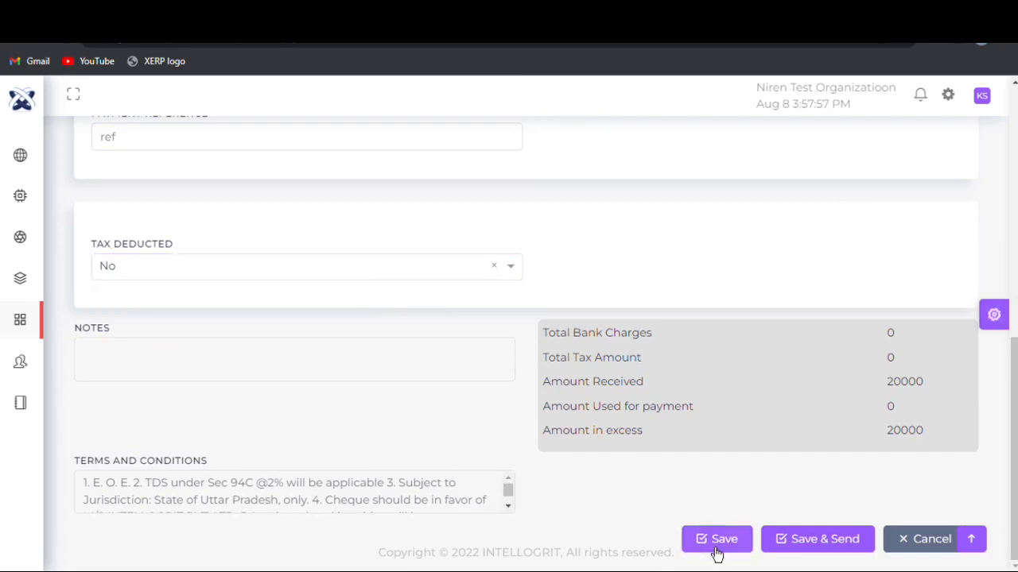
pyautogui.click(511, 407)
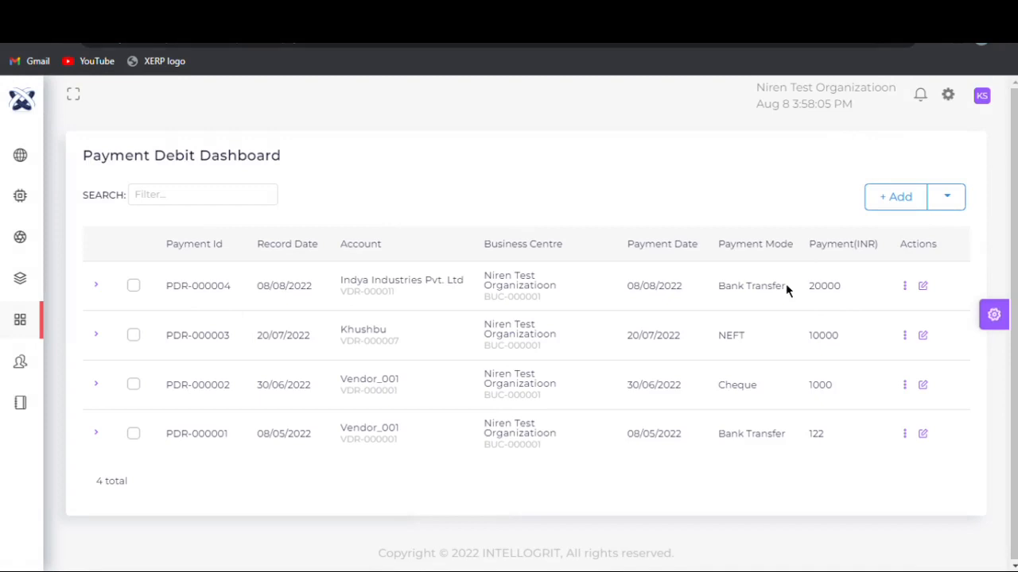
# - Start a new debit note in the finance purchase module with Niren Test Organizatioon as its business centre
pyautogui.moveTo(30, 330)
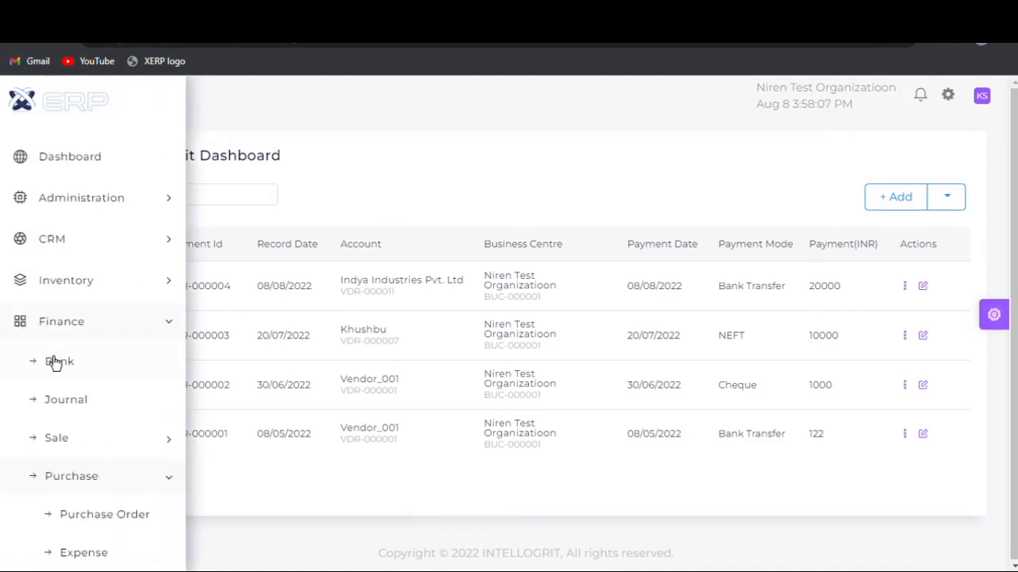
pyautogui.scroll(-5, 57, 370)
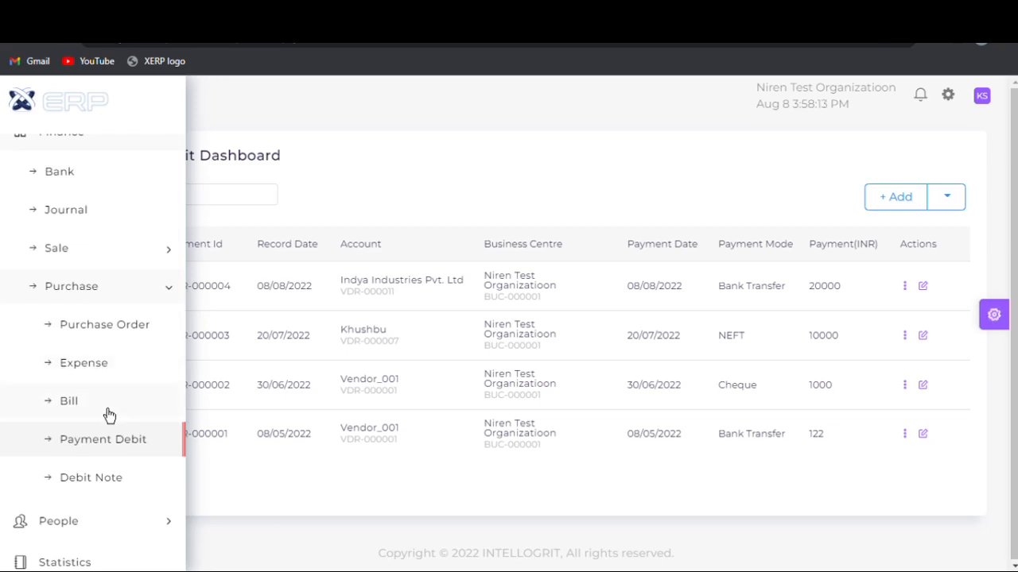
pyautogui.click(109, 415)
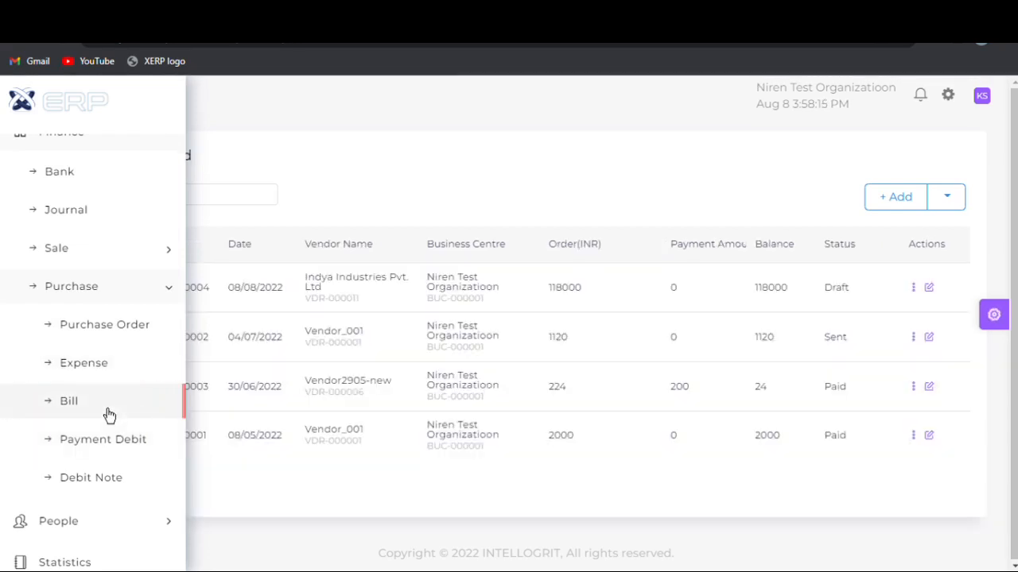
pyautogui.click(109, 481)
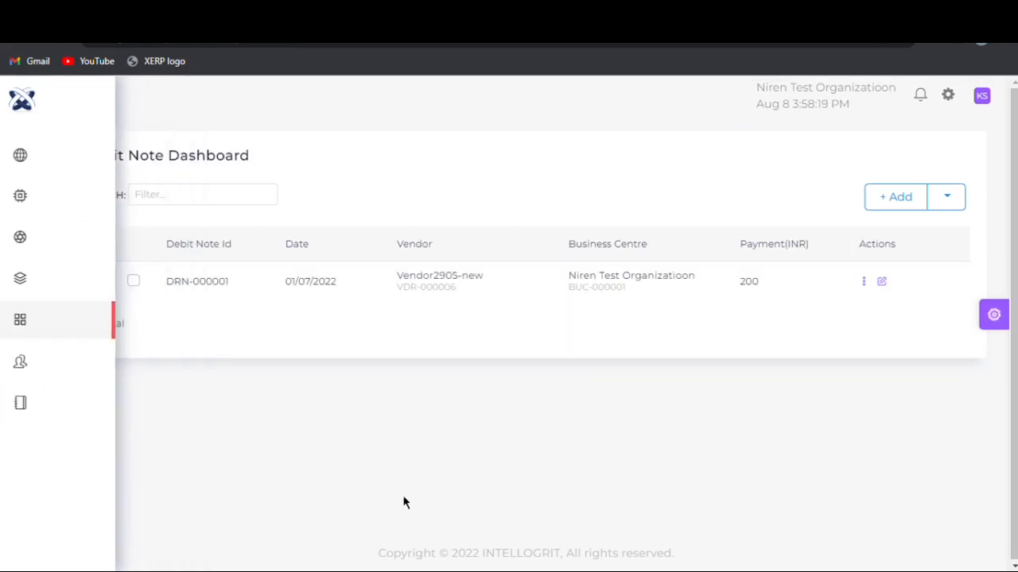
pyautogui.click(898, 198)
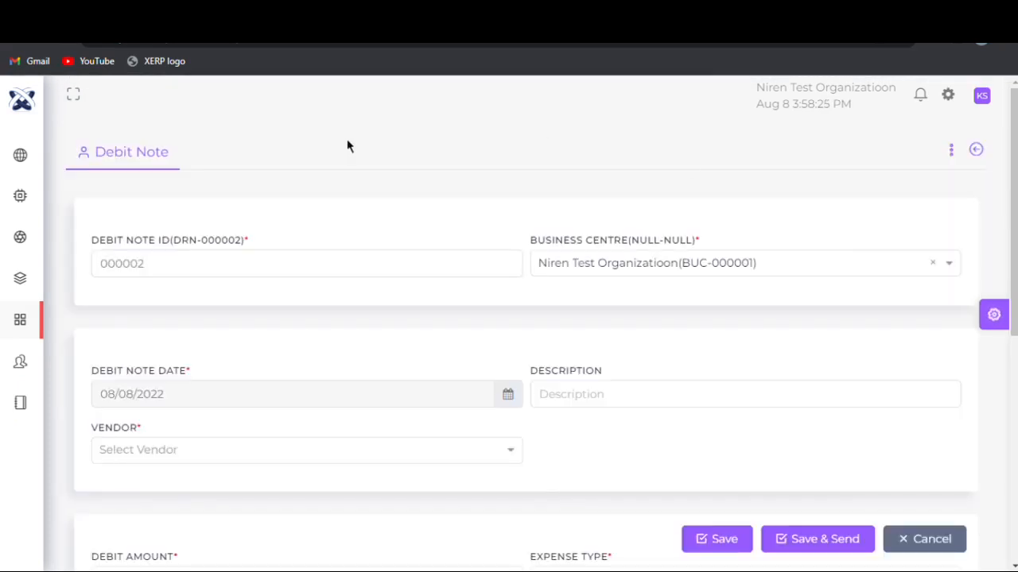
pyautogui.click(654, 262)
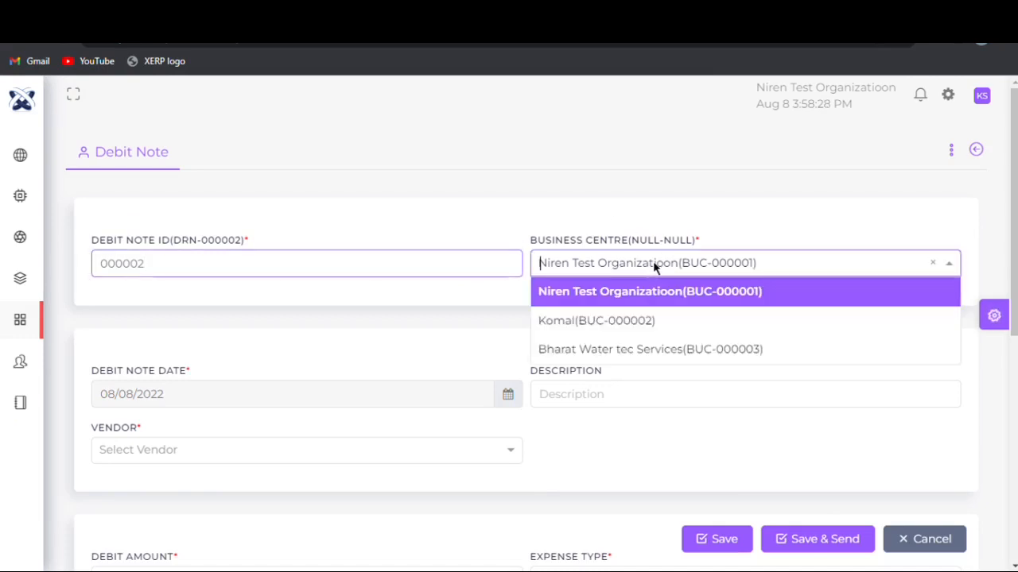
pyautogui.click(660, 305)
# - Enter "des" as the debit note's description and choose Indya Industries Pvt. Ltd as its vendor
pyautogui.scroll(-2, 1010, 238)
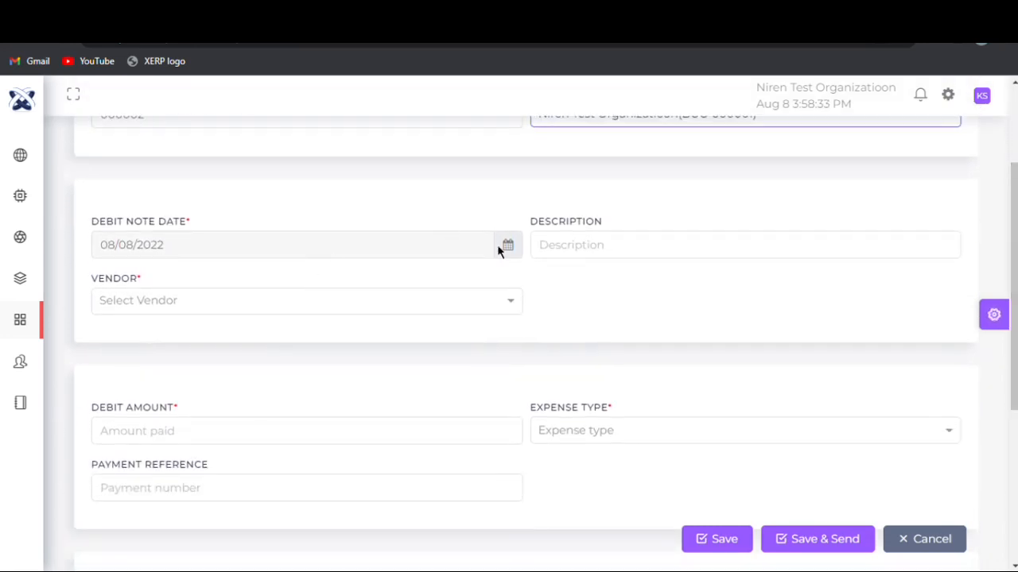
pyautogui.click(499, 244)
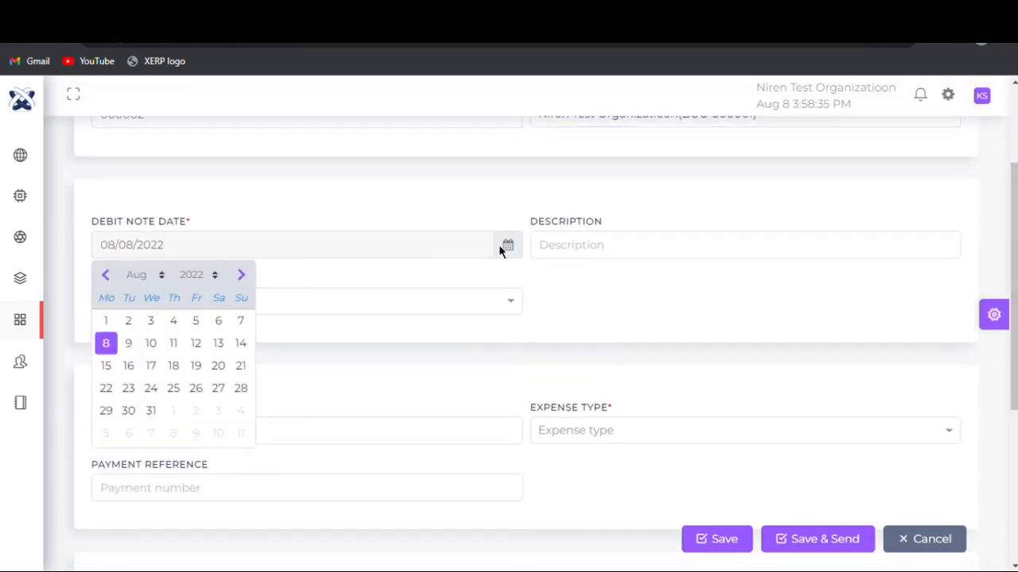
pyautogui.click(499, 244)
pyautogui.click(624, 261)
pyautogui.write('des')
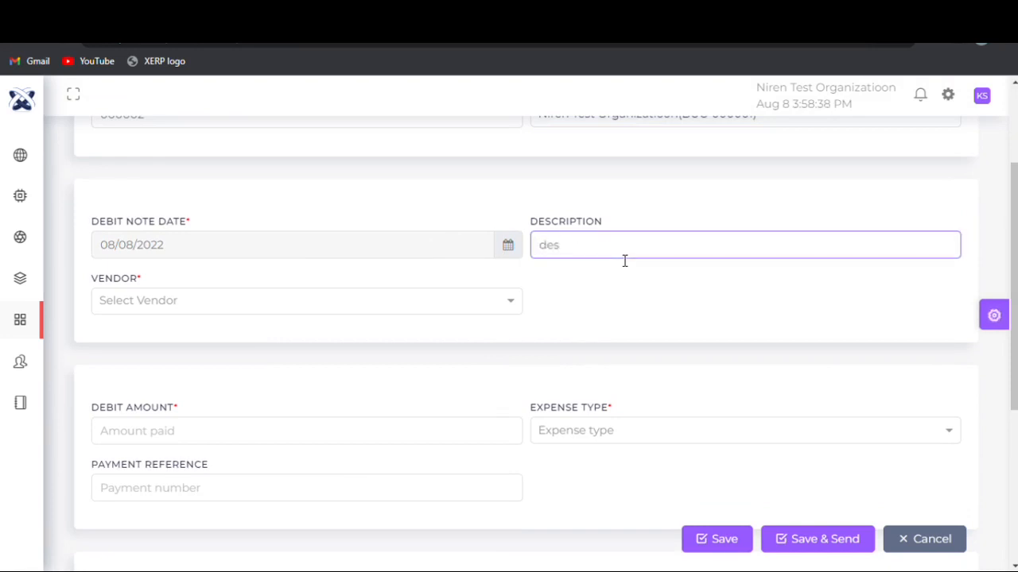
pyautogui.click(337, 311)
pyautogui.moveTo(511, 339); pyautogui.dragTo(511, 453)
pyautogui.click(411, 491)
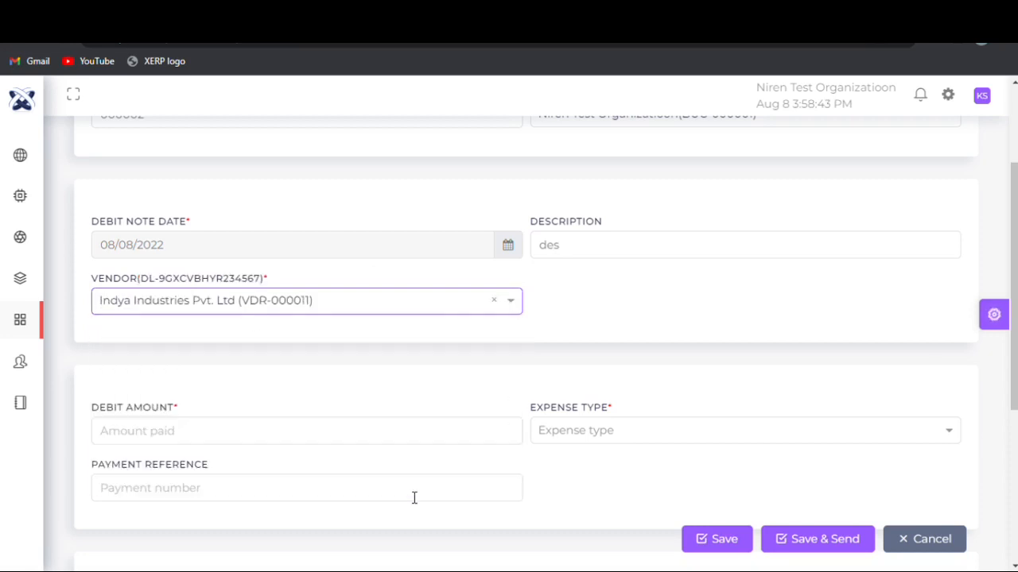
# - Set the debit amount to 20000 and the debit note's expense type to Vendor Payment
pyautogui.click(278, 445)
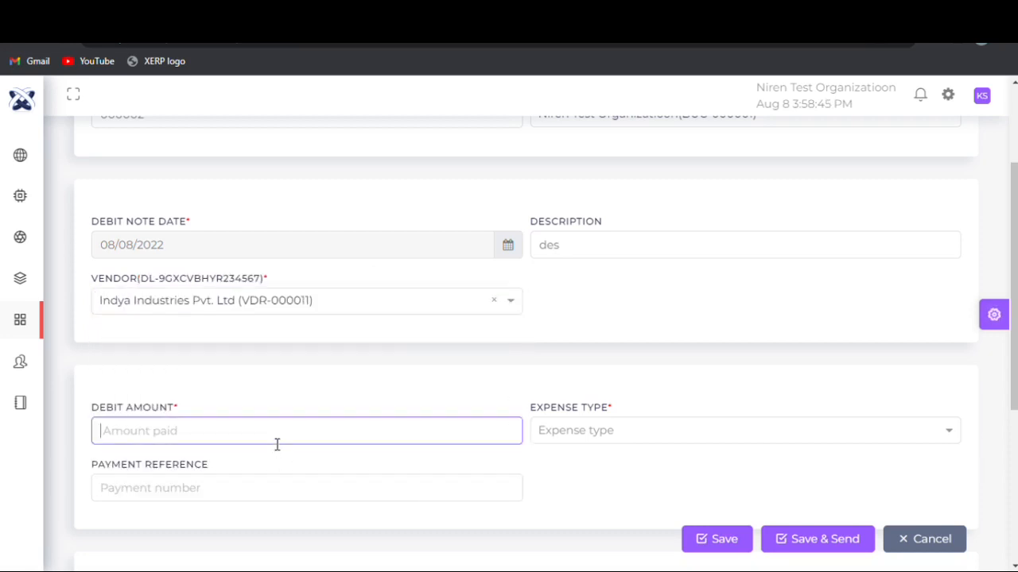
pyautogui.write('20000')
pyautogui.click(695, 436)
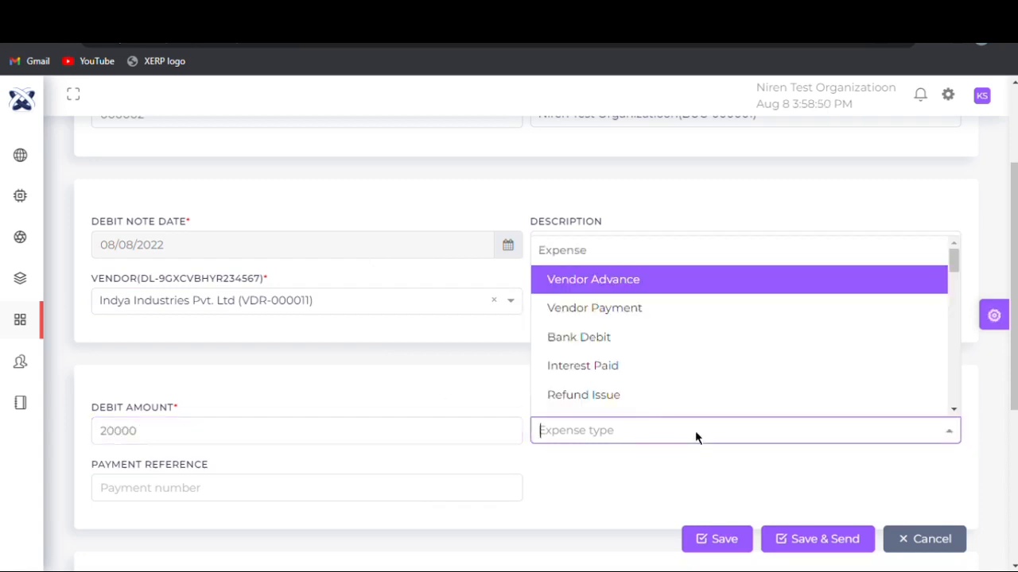
pyautogui.click(617, 310)
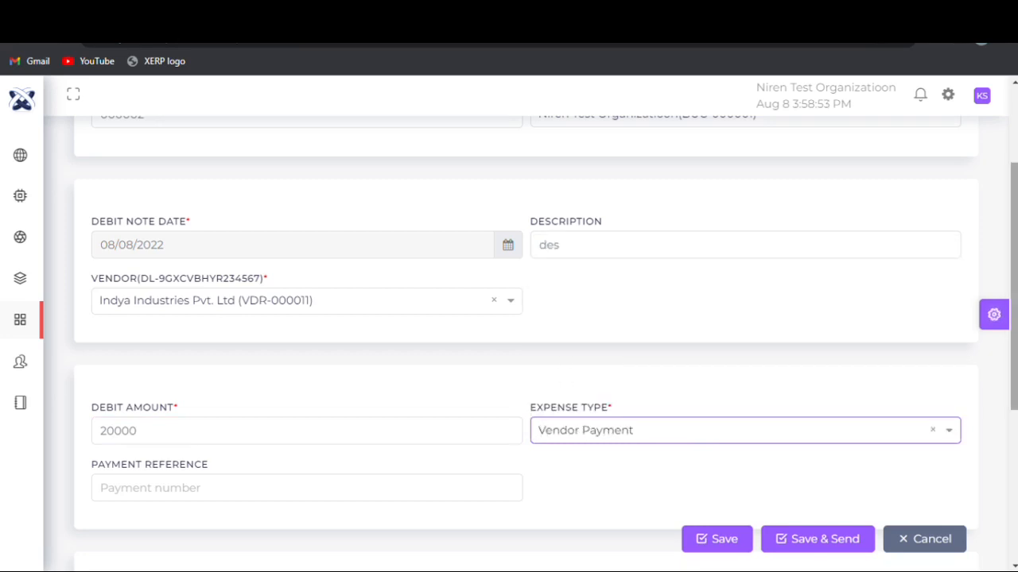
# - Enter "ref" as the debit note's payment reference and set its tax deducted option to No
pyautogui.scroll(-3, 295, 341)
pyautogui.click(286, 264)
pyautogui.write('ref')
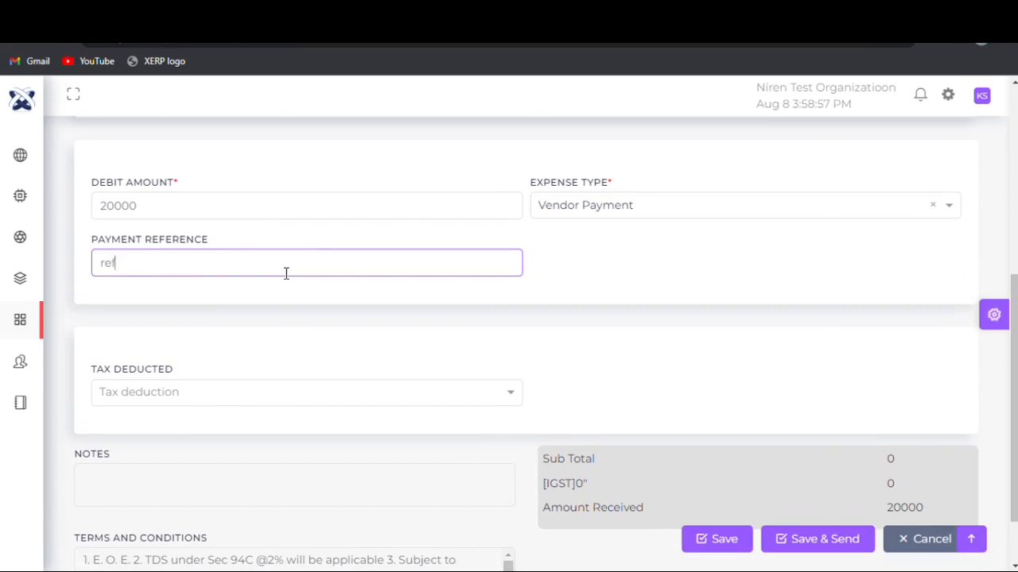
pyautogui.click(231, 394)
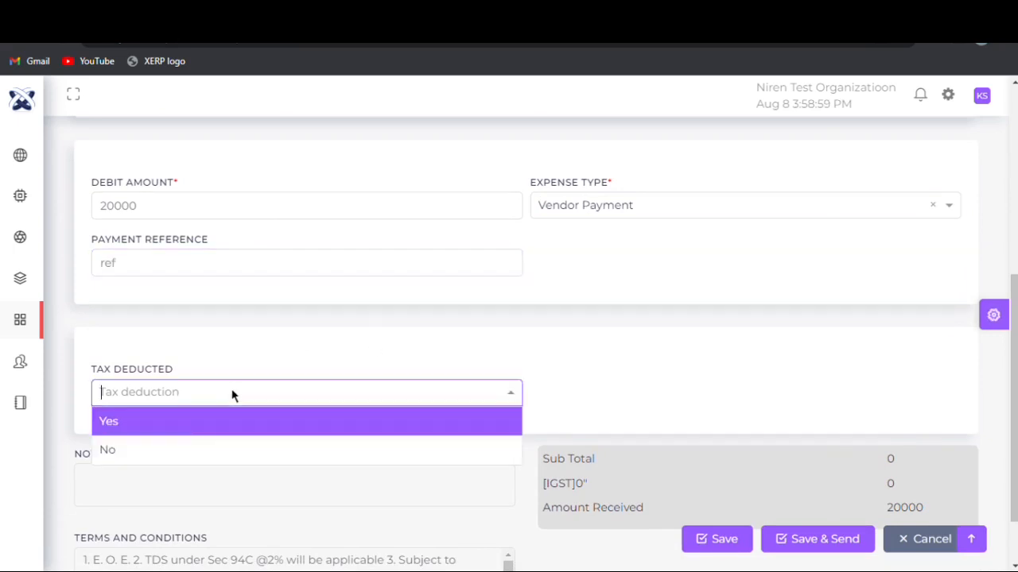
pyautogui.click(230, 451)
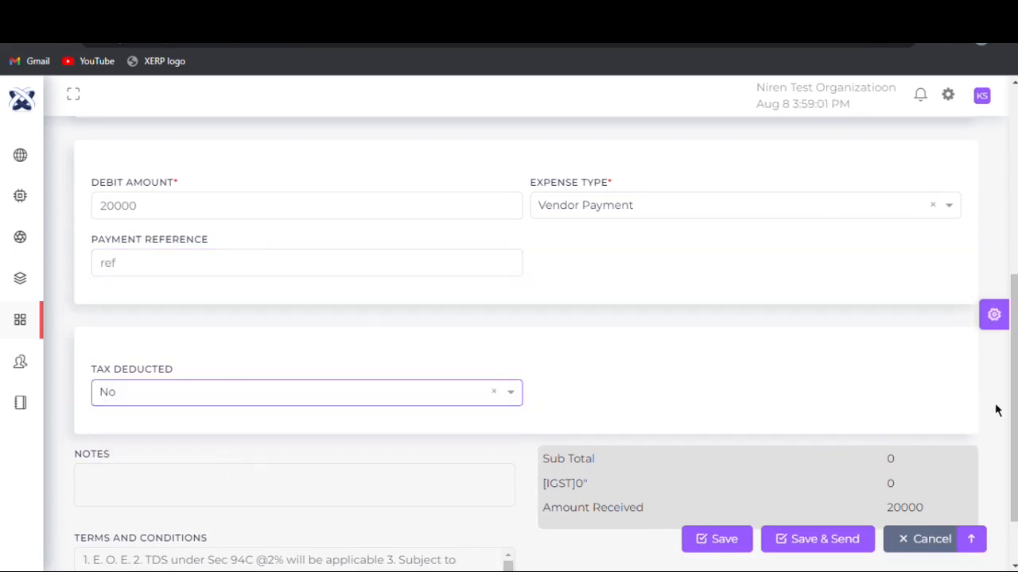
# - Try to save the debit note without sending it
pyautogui.scroll(-1, 998, 411)
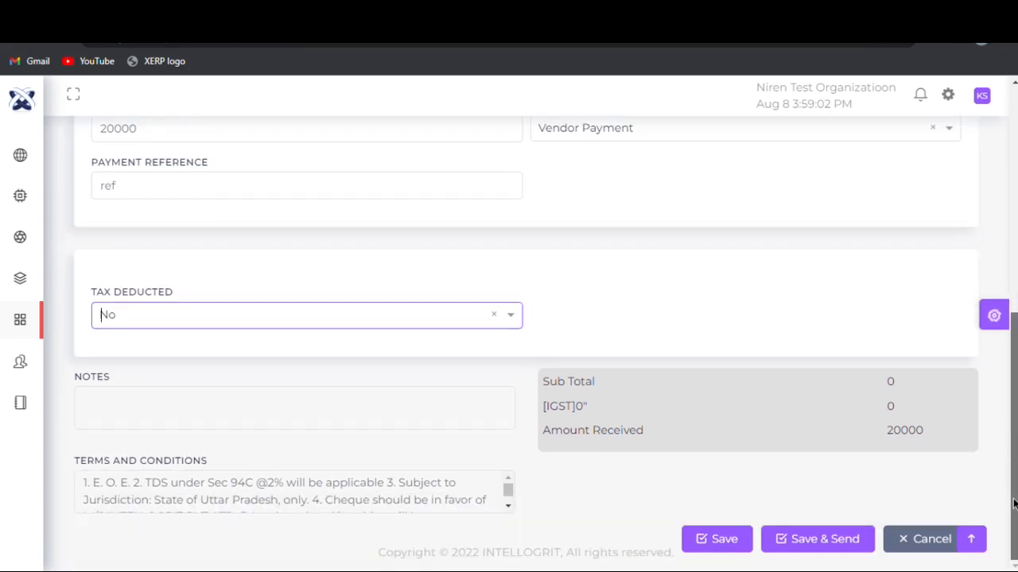
pyautogui.click(716, 557)
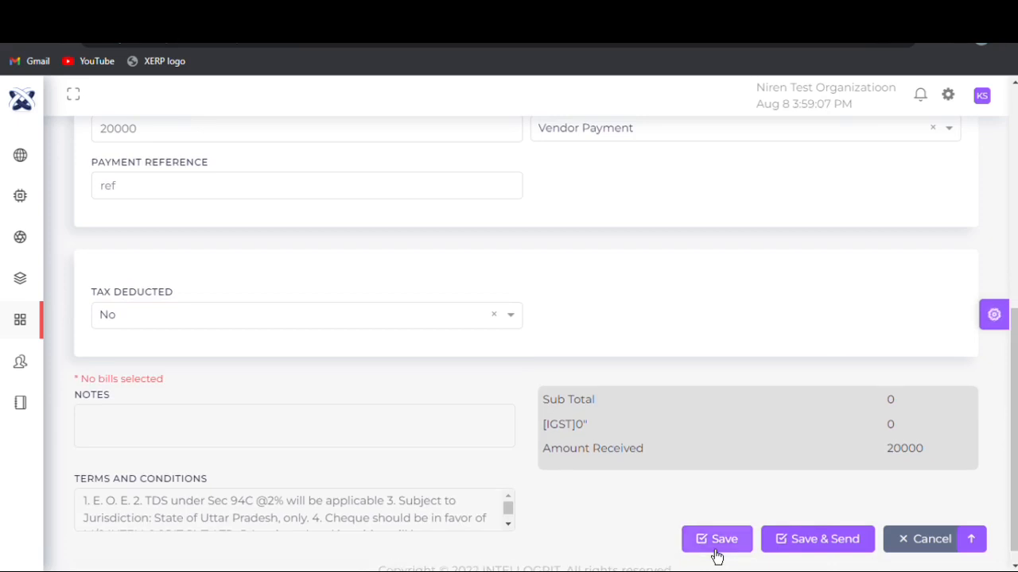
pyautogui.click(717, 552)
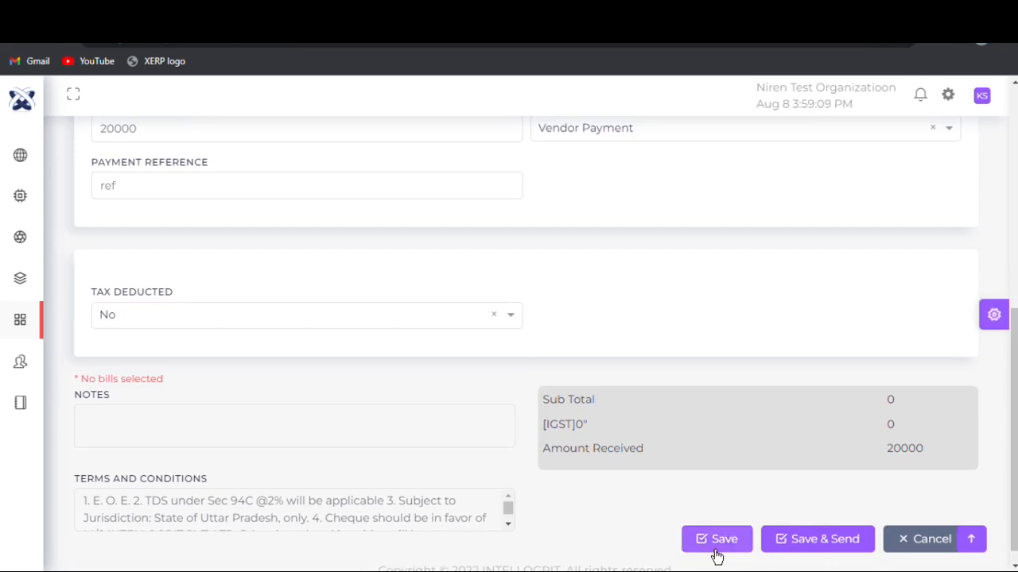